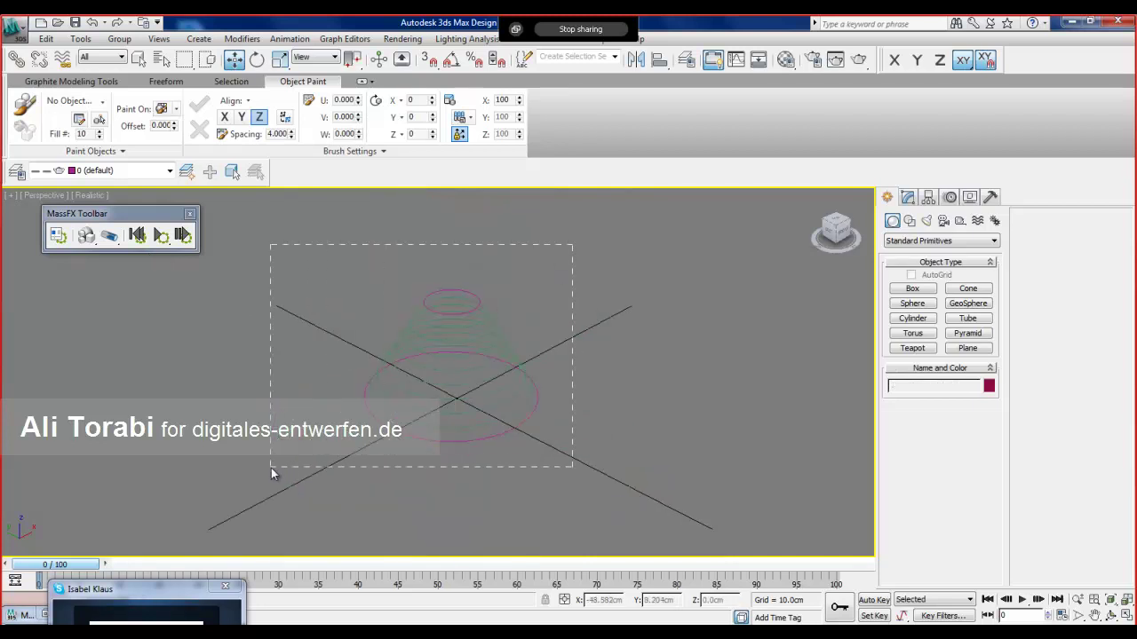
Delete the old spheres and cone guide, then draw a vertical line above the grid in Front view.
left_click_drag(273, 474, 272, 474)
key("Delete")
key("f")
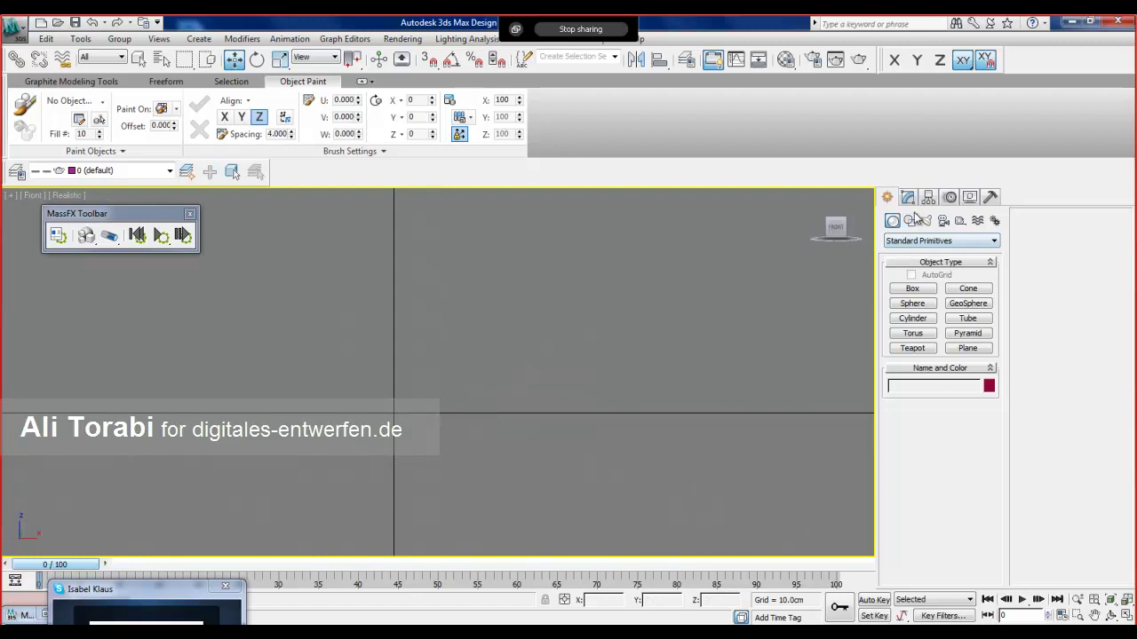
left_click(910, 221)
left_click(913, 298)
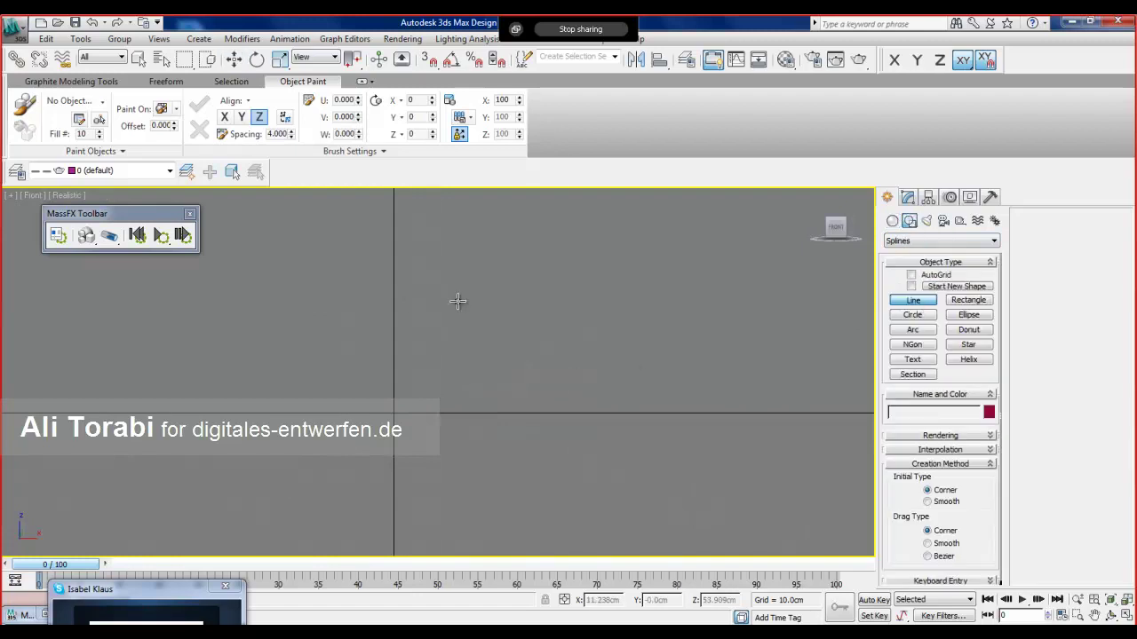
left_click(512, 278)
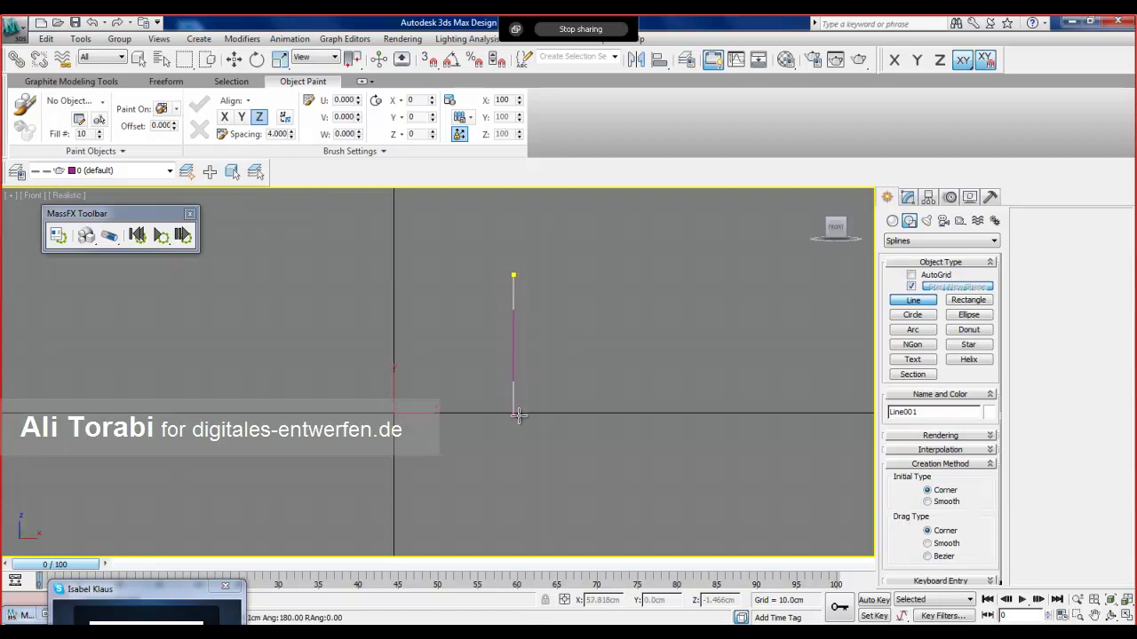
left_click(515, 410)
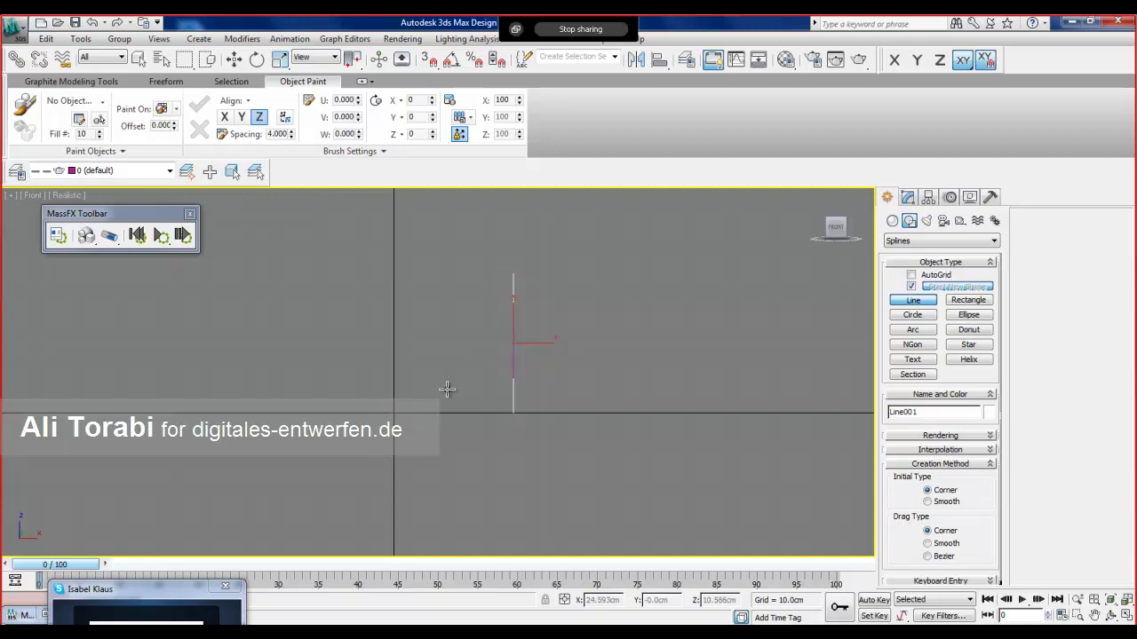
Draw a second vertical line to the left of the first in Front view.
key("p")
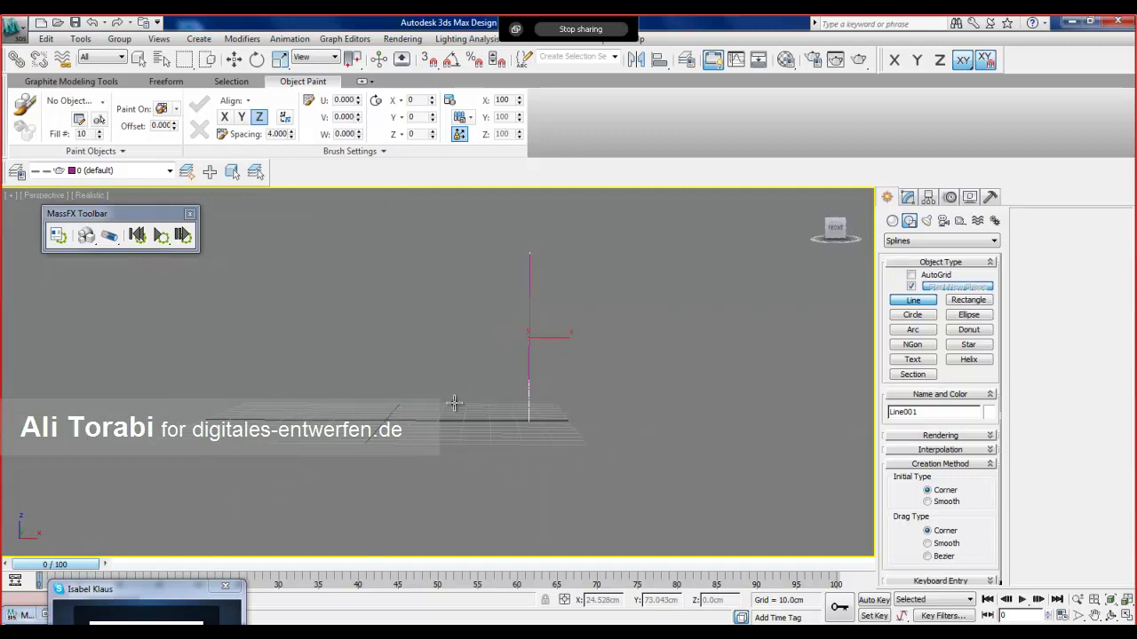
key("f")
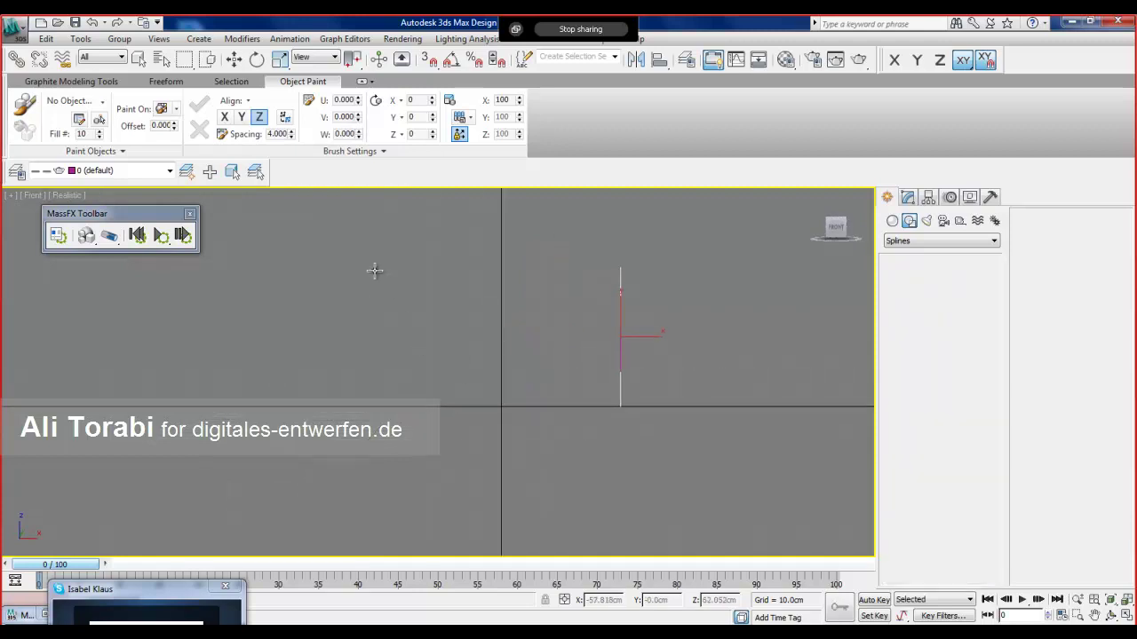
left_click(374, 271)
left_click(366, 402)
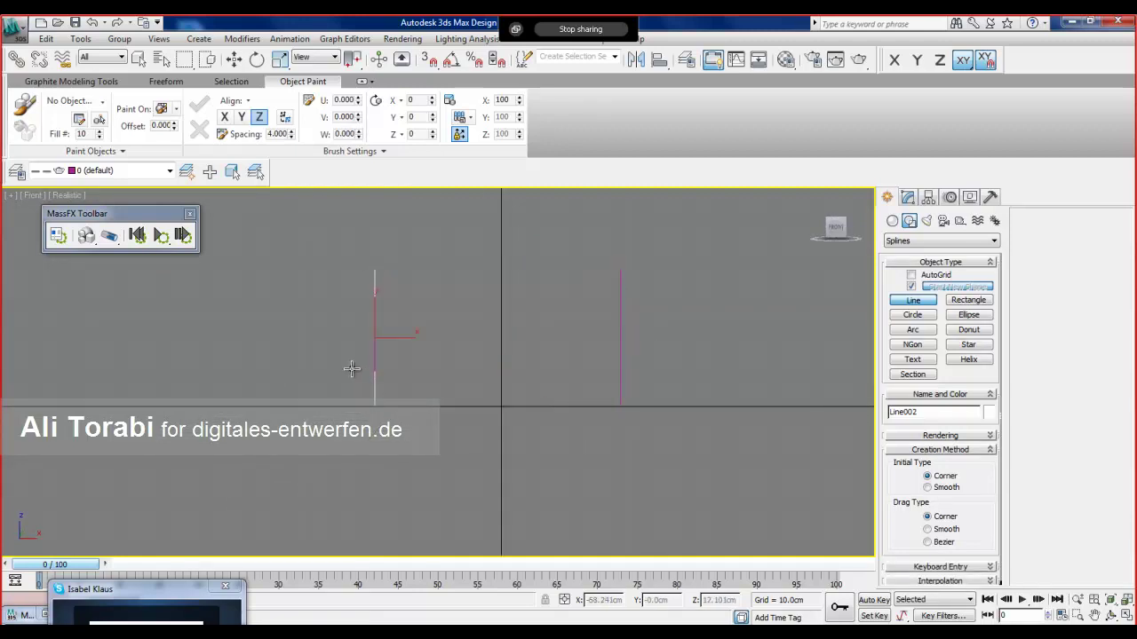
Make Line002 a 20-copy parametric array without keeping the original line.
key("p")
middle_click_drag(479, 402, 432, 376, "alt")
right_click(370, 325)
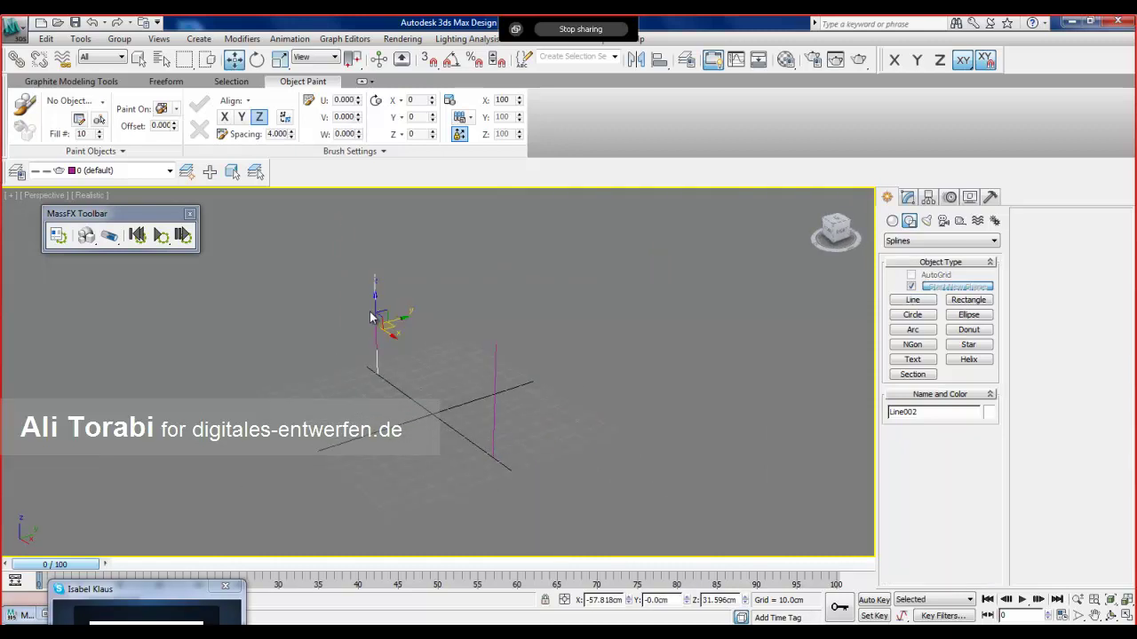
right_click(373, 307)
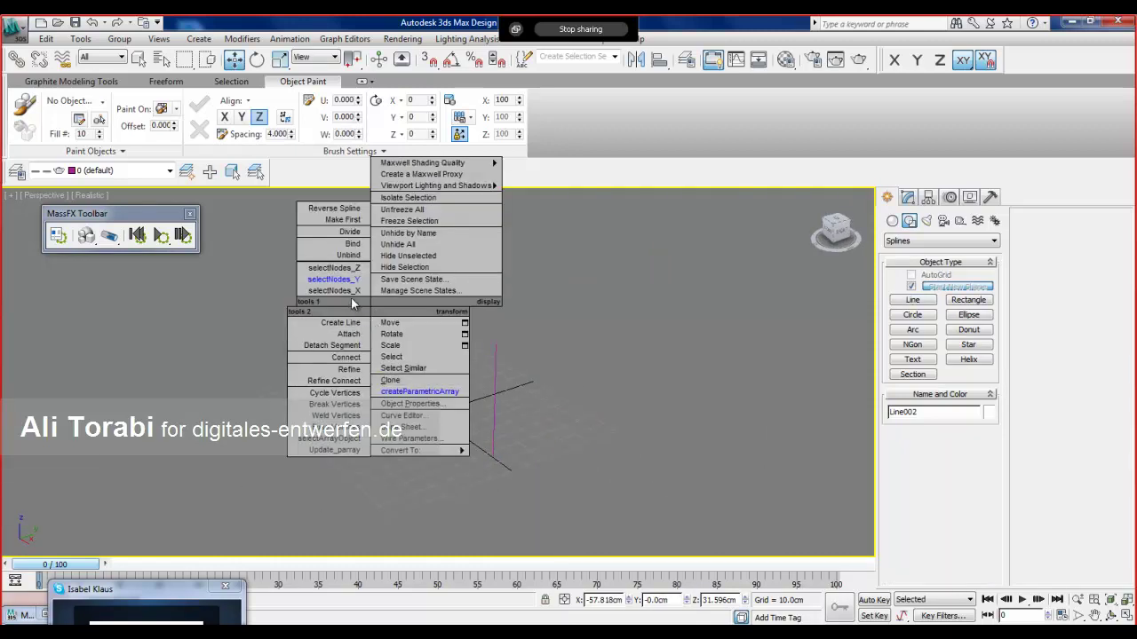
left_click(418, 391)
left_click_drag(543, 226, 110, 263)
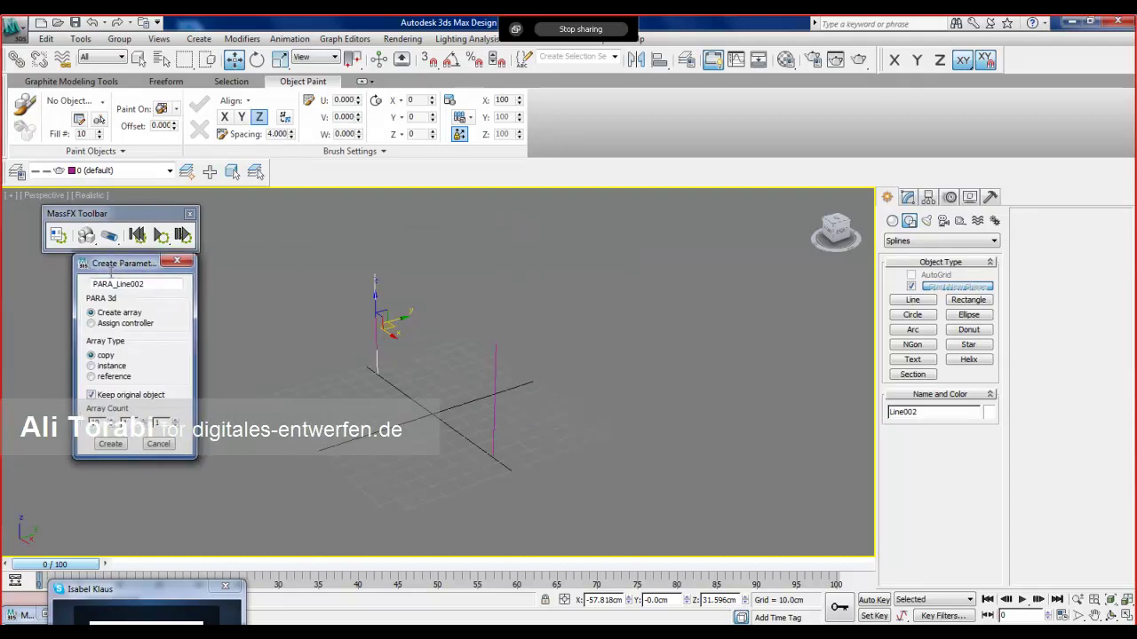
left_click(100, 399)
left_click(111, 444)
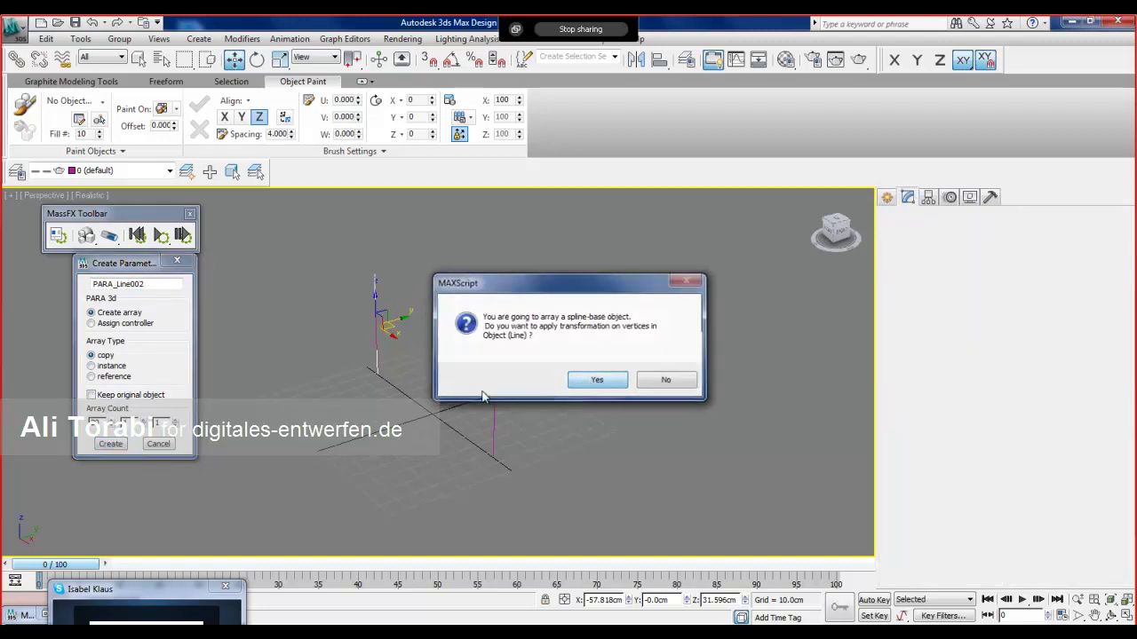
left_click(588, 380)
left_click_drag(475, 97, 75, 82)
Assign a Linear Controller to the array's Transform > Position property.
left_click(22, 113)
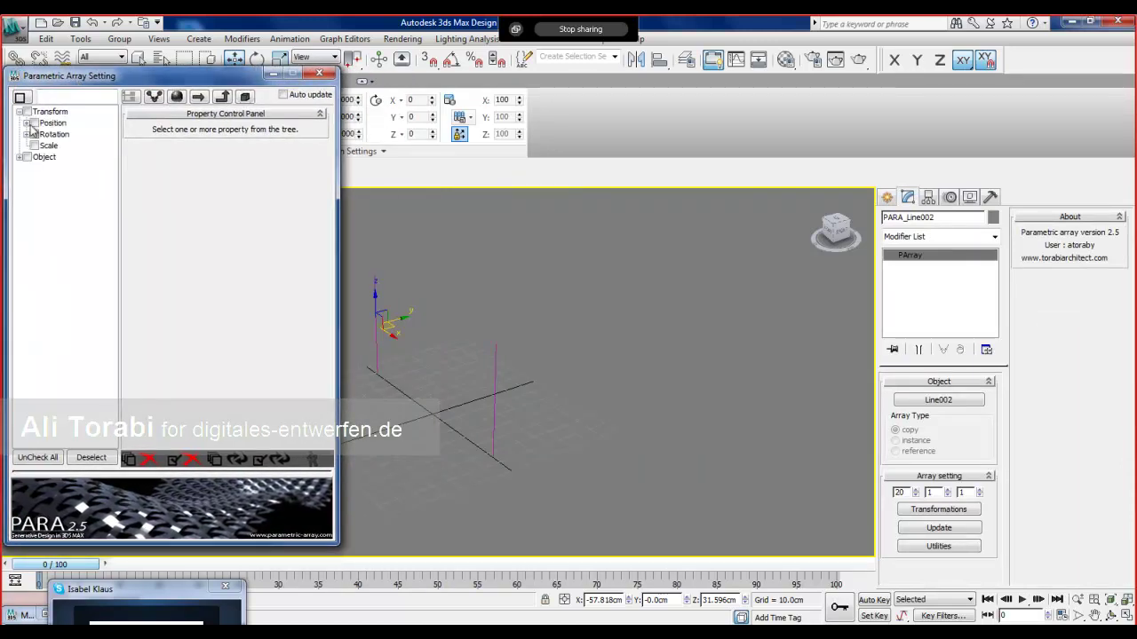
left_click(33, 124)
left_click(306, 146)
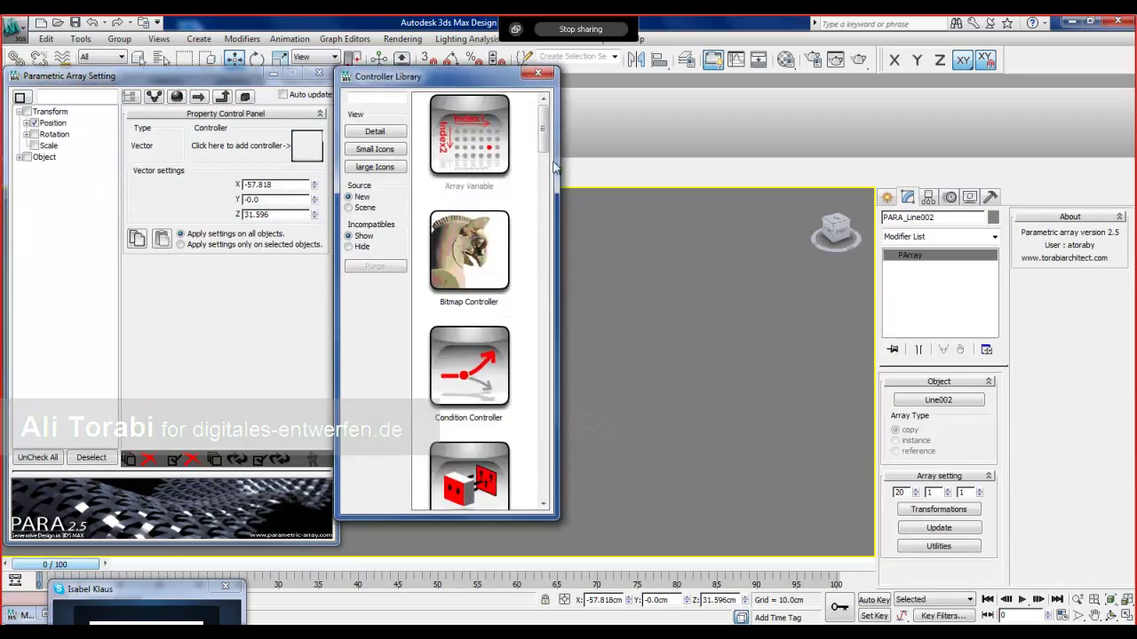
left_click_drag(546, 146, 544, 257)
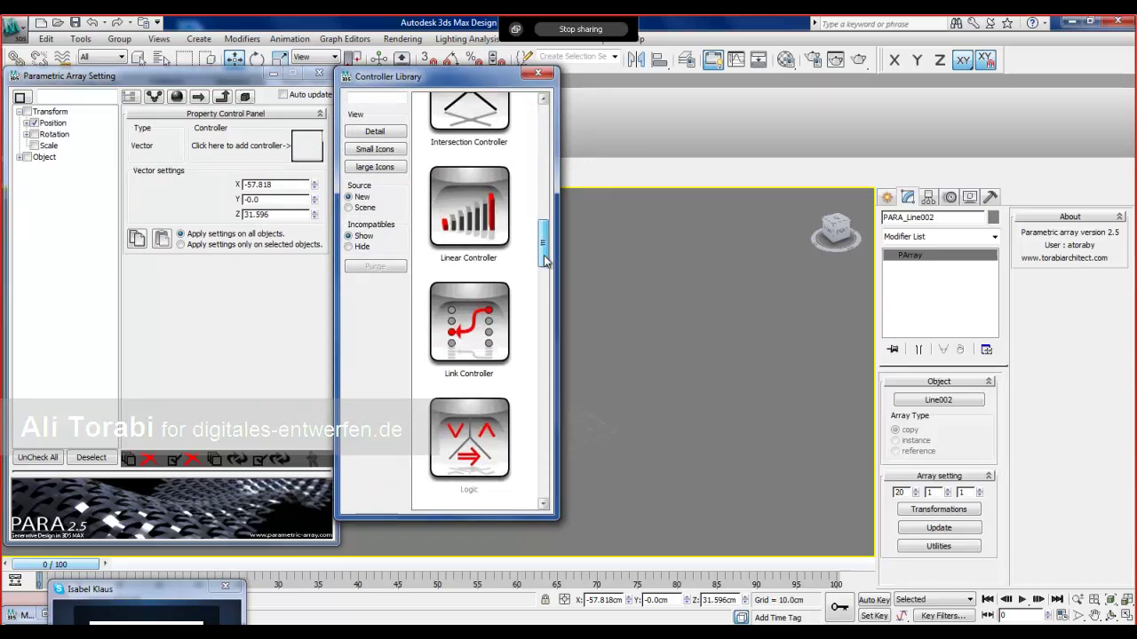
left_click(469, 213)
left_click(306, 149)
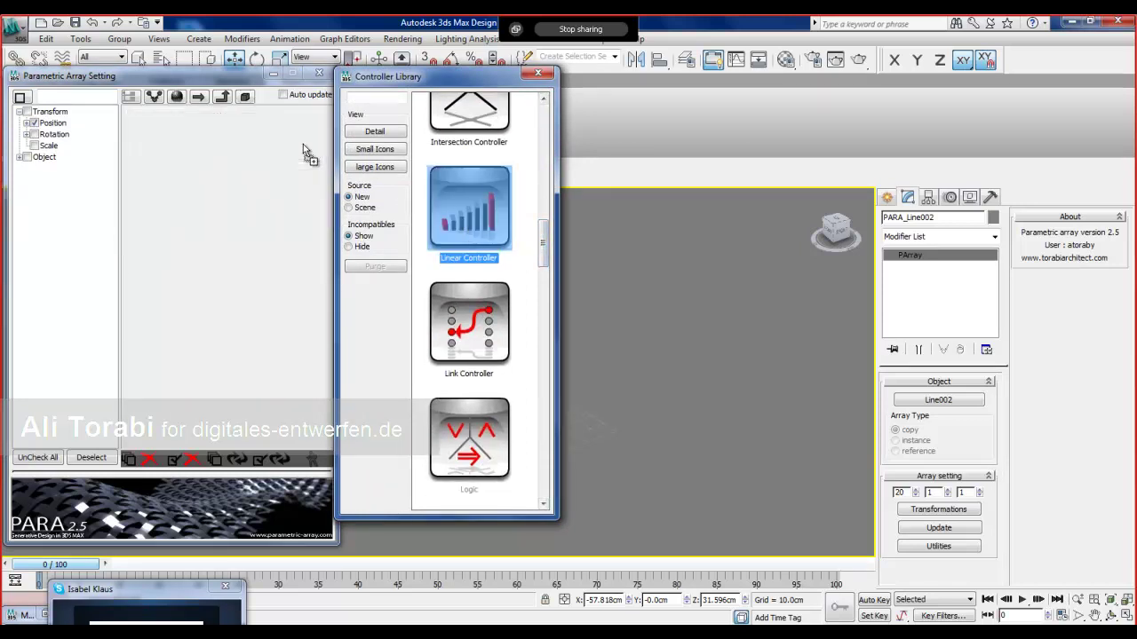
left_click(538, 73)
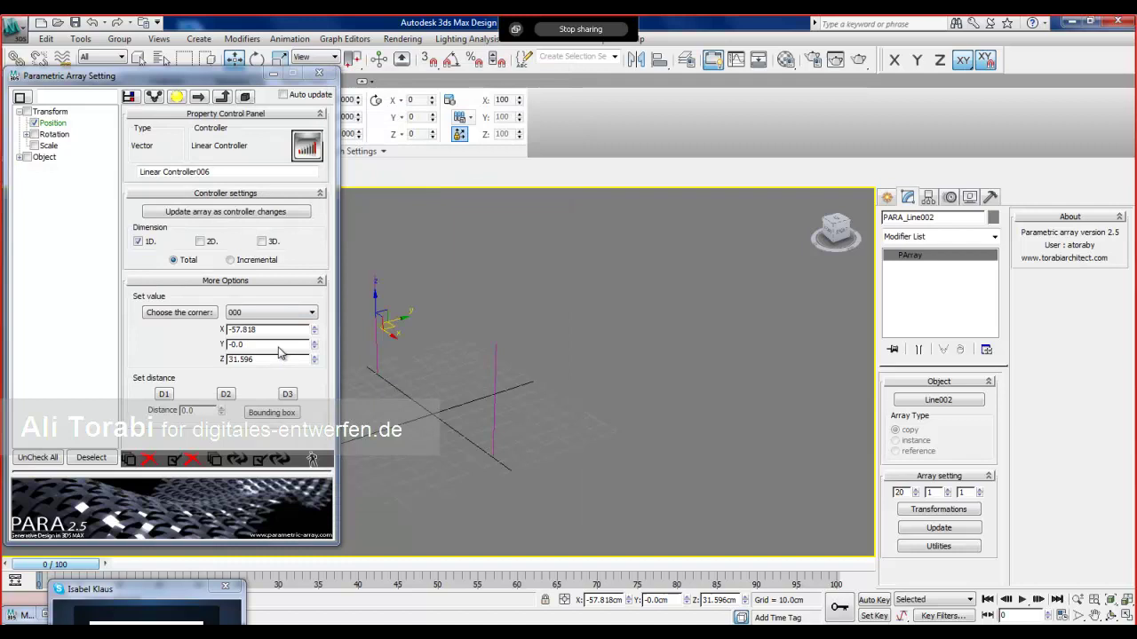
Set corner 001 to Y 105.6 and update all controllers.
left_click(258, 313)
left_click(252, 336)
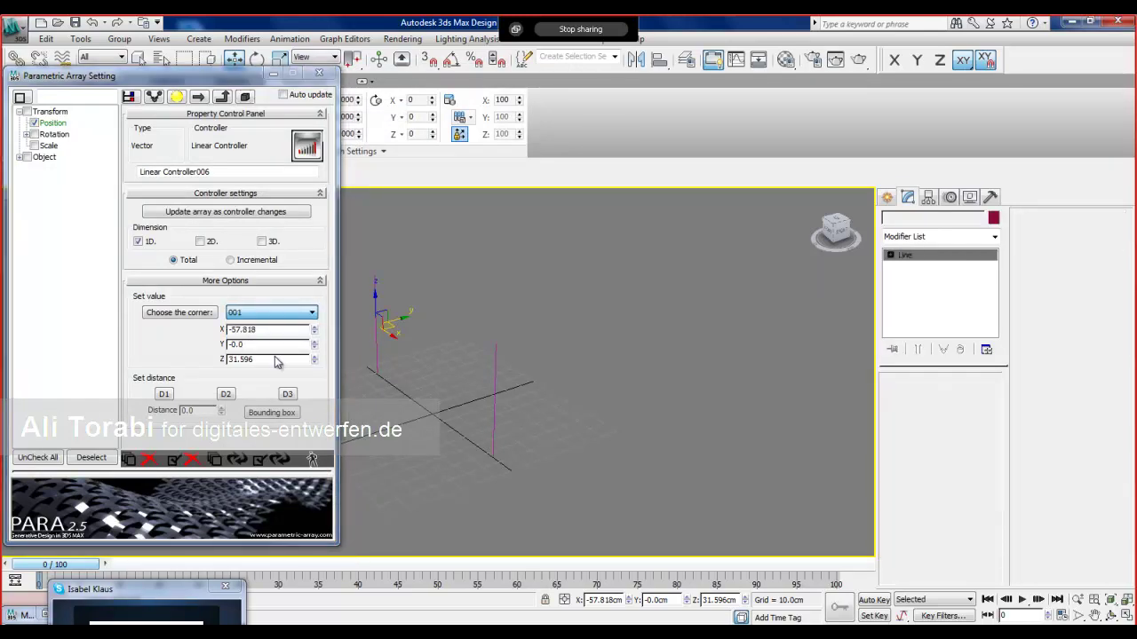
left_click_drag(315, 348, 314, 280)
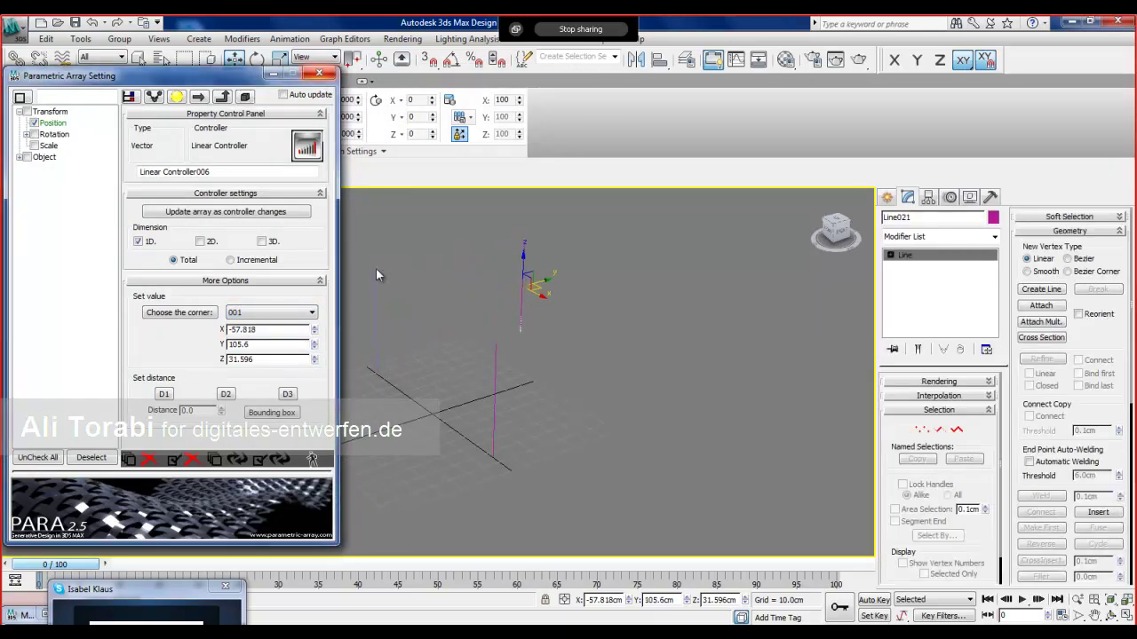
left_click(247, 459)
Turn Line001 into a 20-copy parametric array, dropping the original line.
left_click(318, 73)
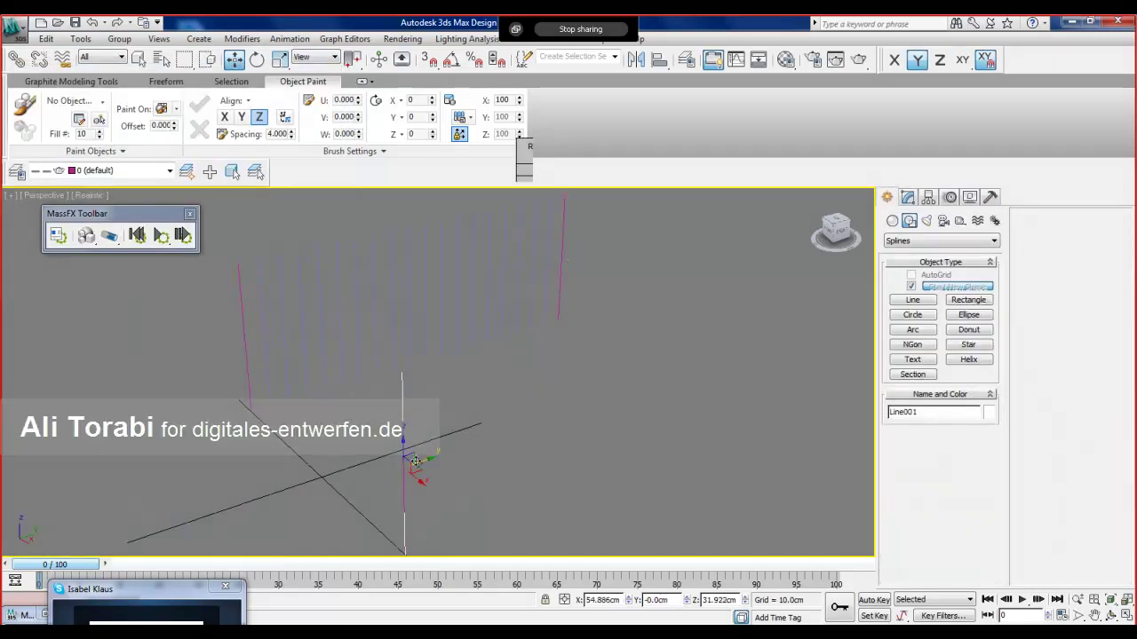
middle_click_drag(401, 478, 373, 444, "alt")
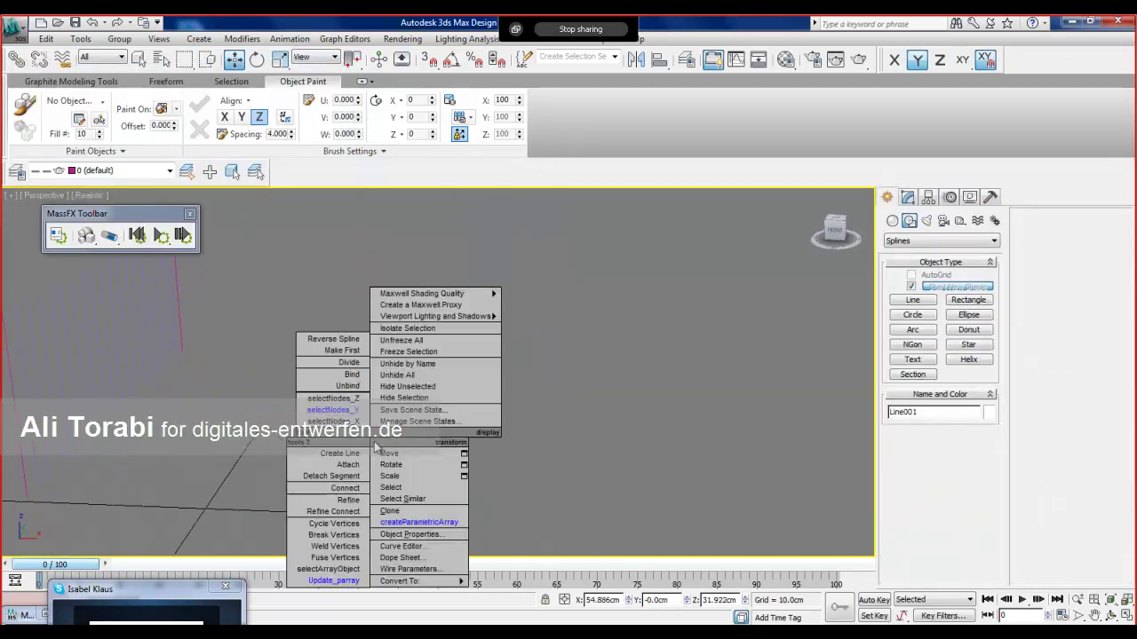
right_click(372, 444)
left_click(388, 524)
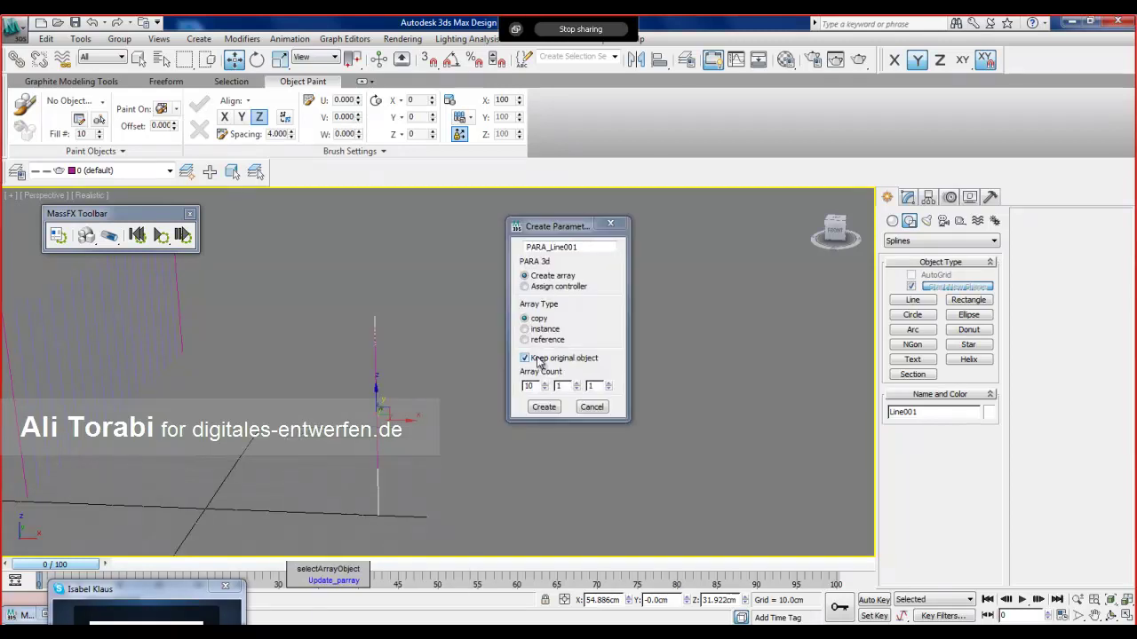
left_click(537, 368)
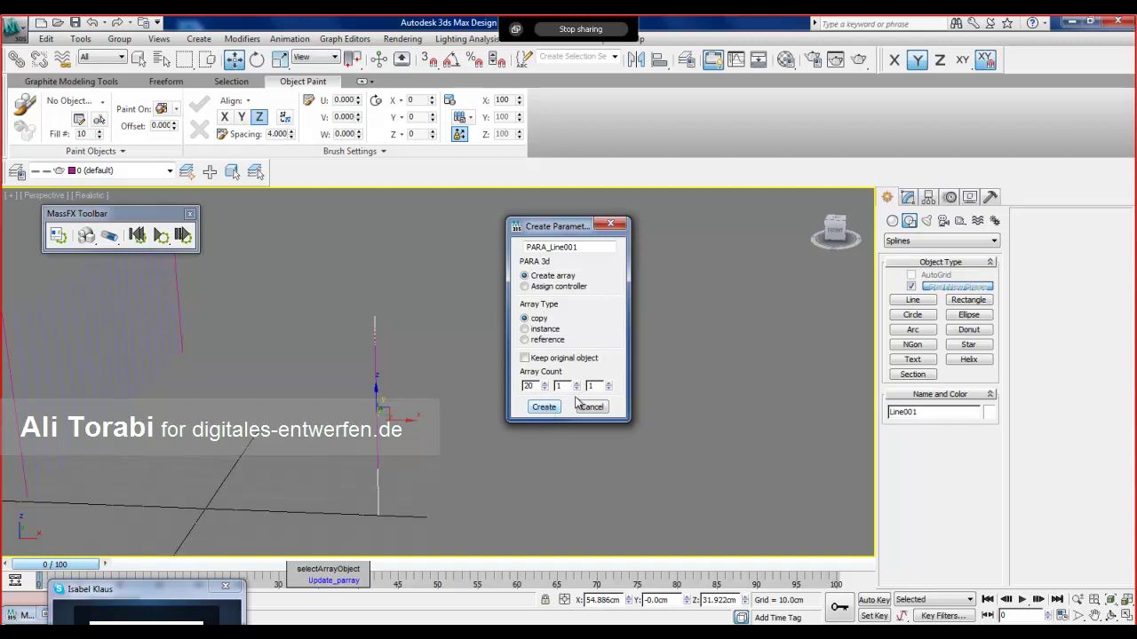
left_click(543, 407)
left_click(583, 382)
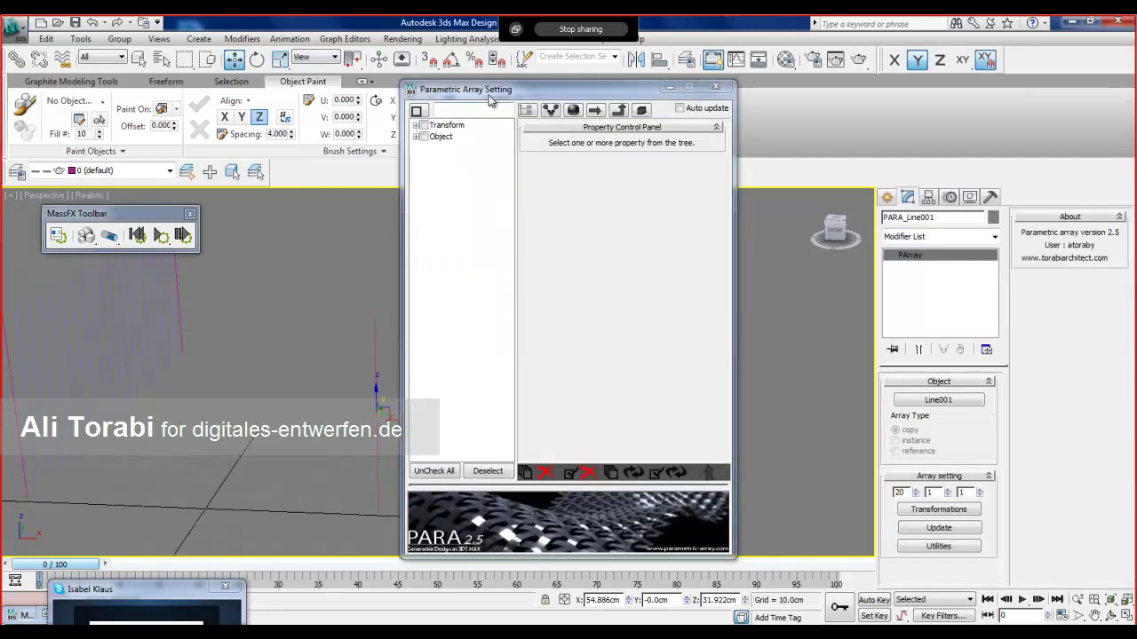
Put PARA_Line001's Position under a Linear Controller.
left_click_drag(489, 101, 78, 117)
middle_click_drag(404, 363, 583, 371)
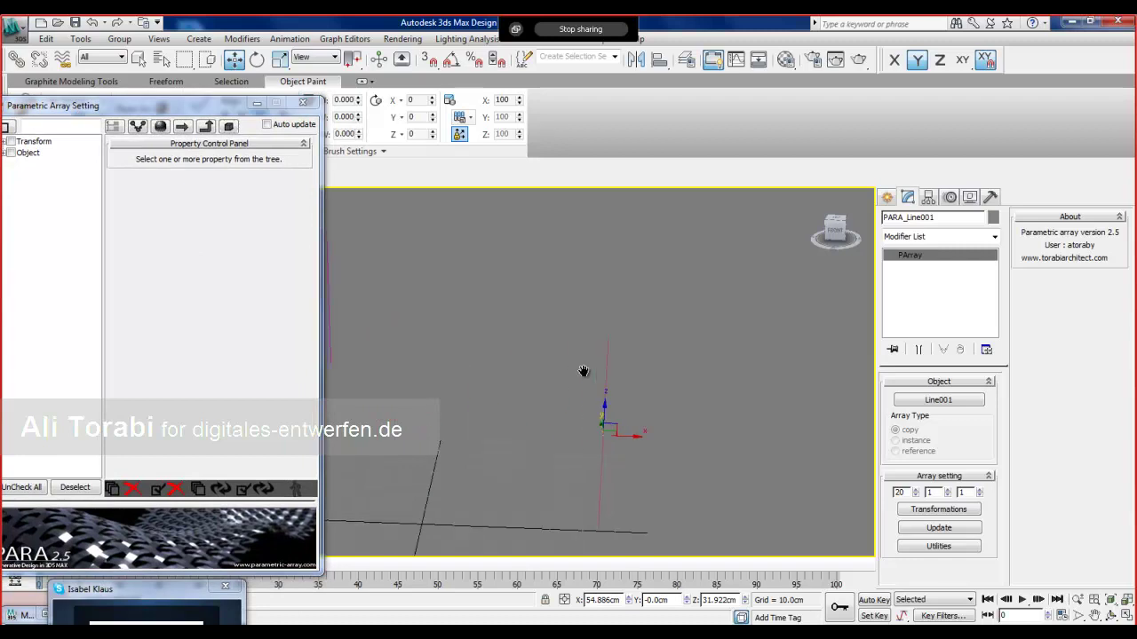
middle_click_drag(509, 409, 454, 387, "alt")
left_click_drag(67, 105, 121, 107)
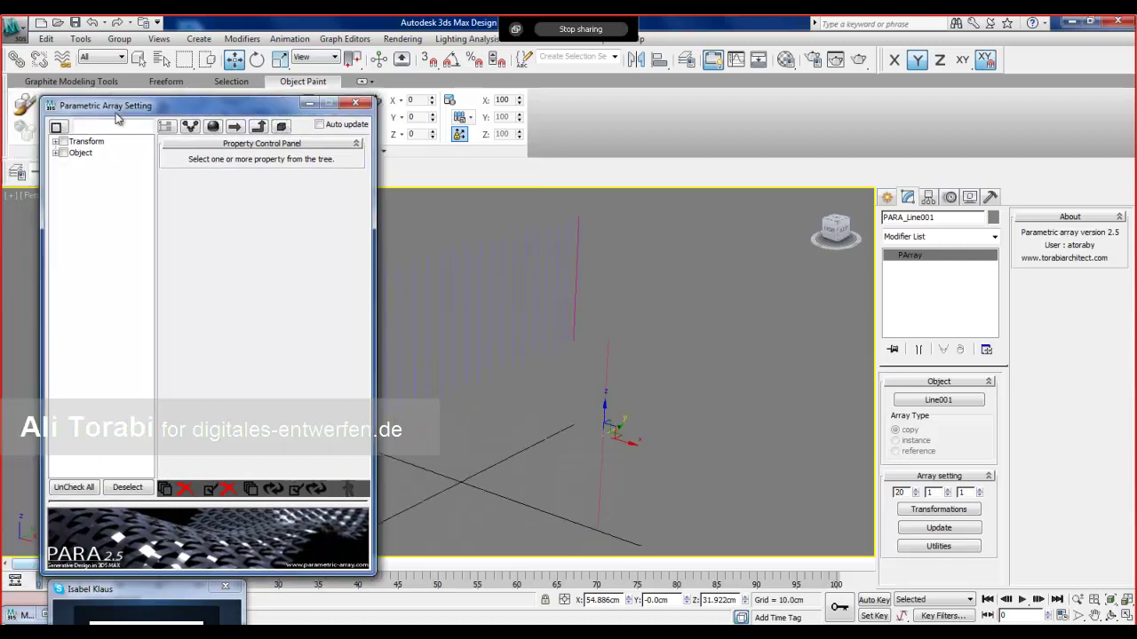
left_click(55, 142)
left_click(63, 153)
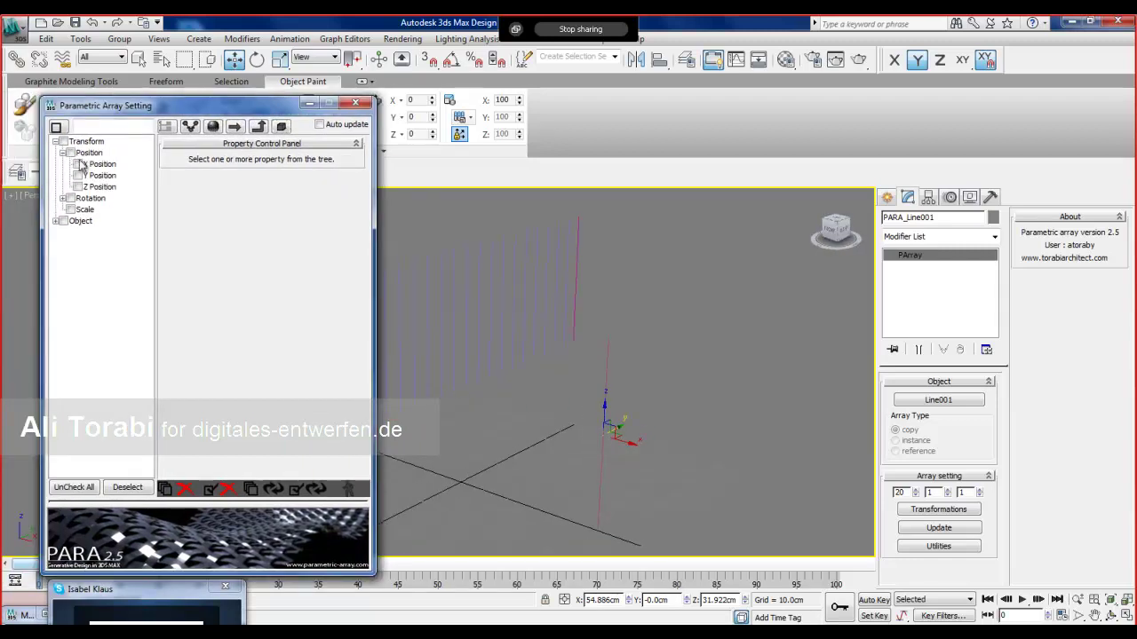
left_click(70, 152)
left_click(343, 175)
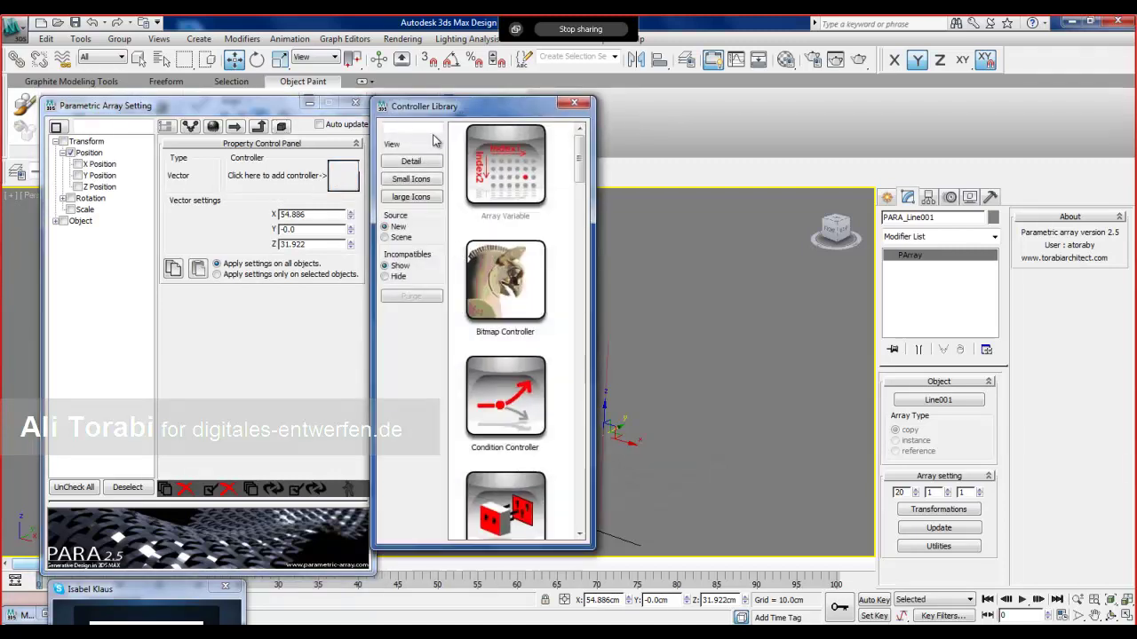
type("l")
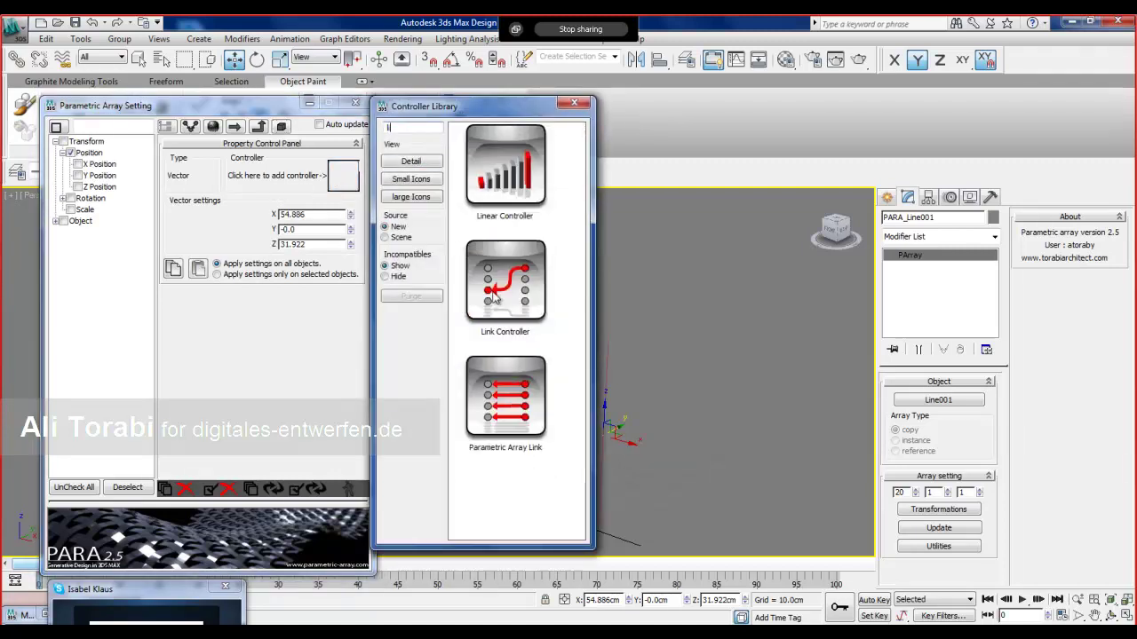
double_click(531, 182)
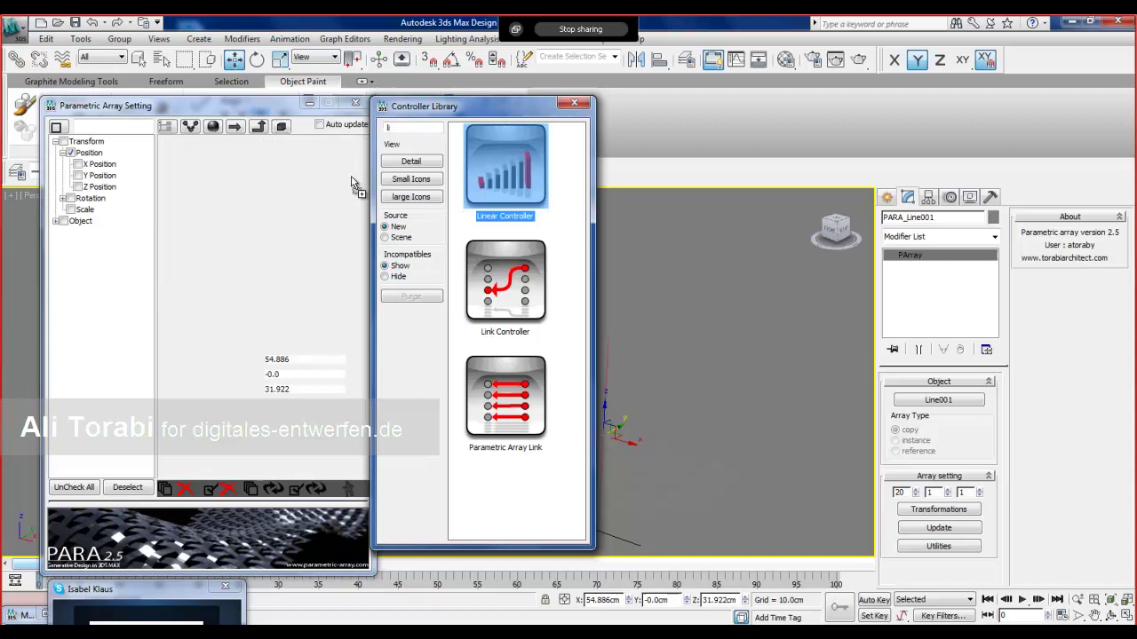
left_click(573, 103)
Set corner 001 to Y 137.7, update the array, and clear the selection.
left_click(298, 342)
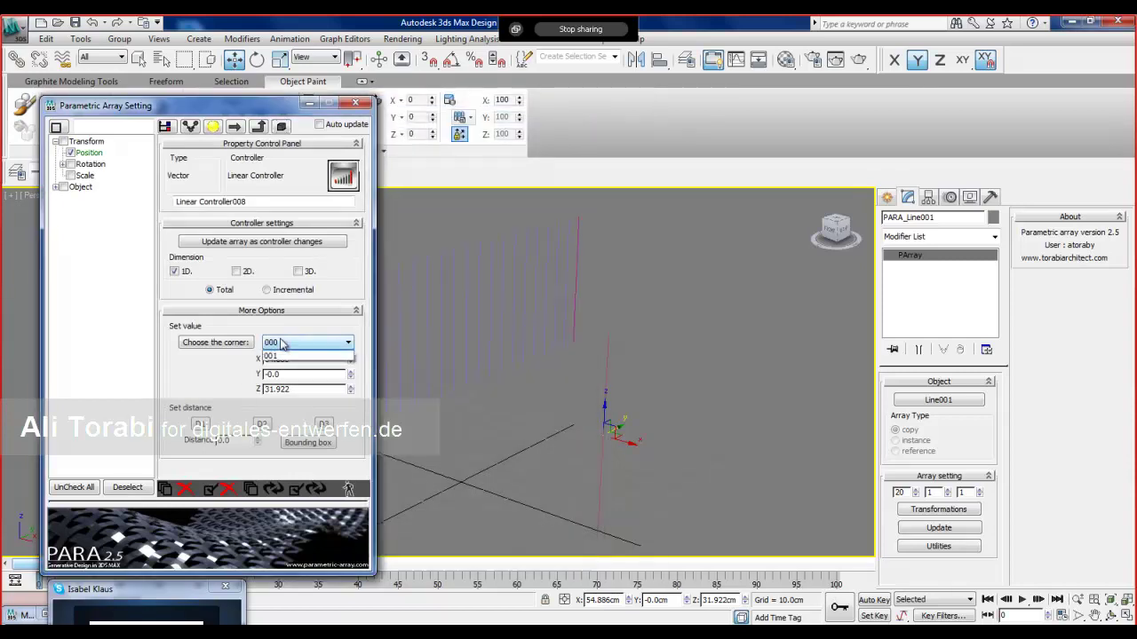
left_click(278, 364)
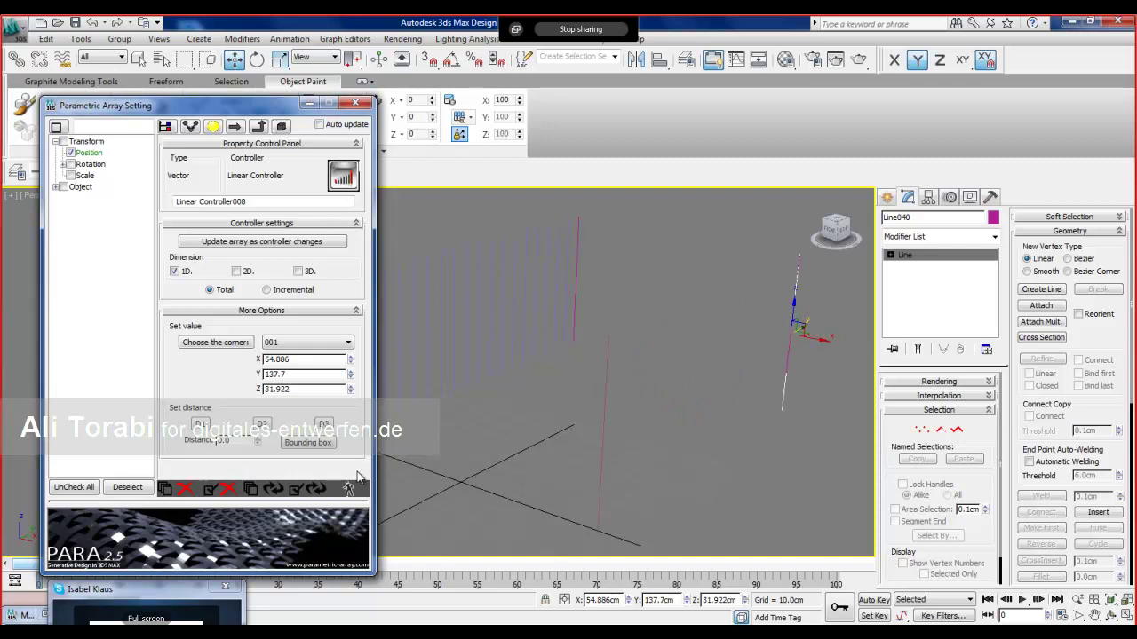
left_click(302, 493)
left_click(355, 104)
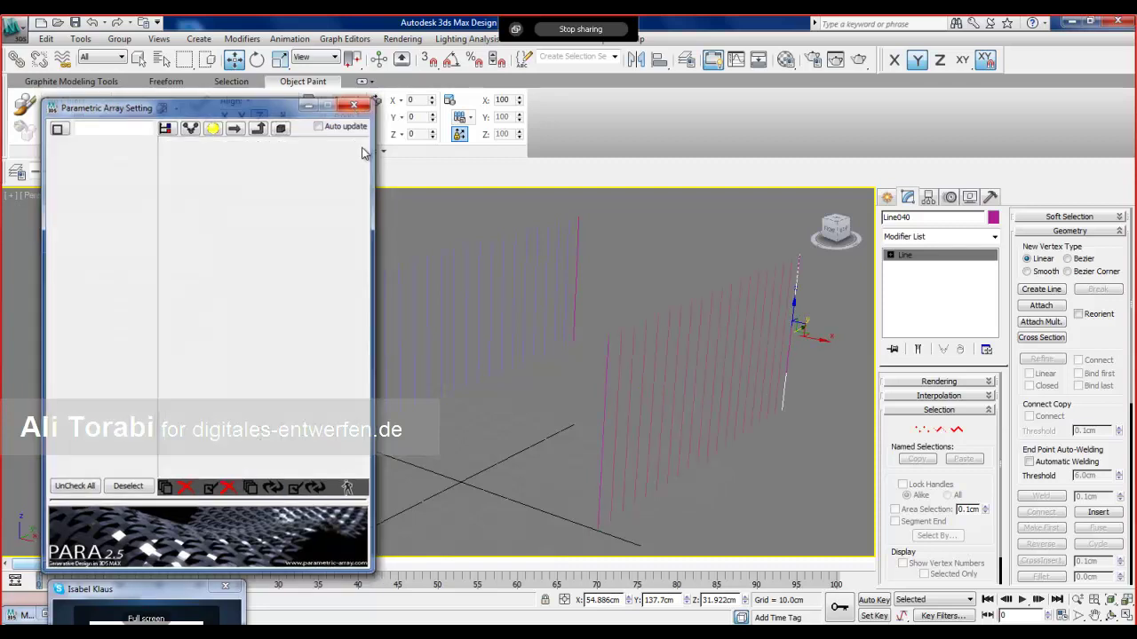
middle_click_drag(495, 437, 427, 467)
left_click(537, 459)
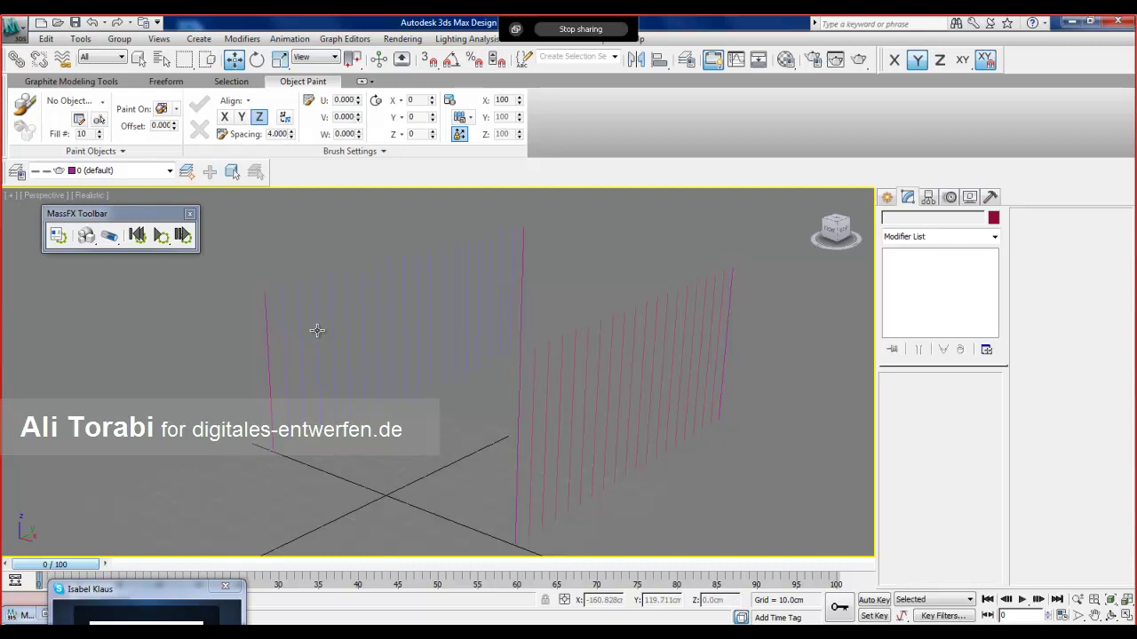
Draw Line041 as a flat line on the ground plane near the origin.
left_click(886, 197)
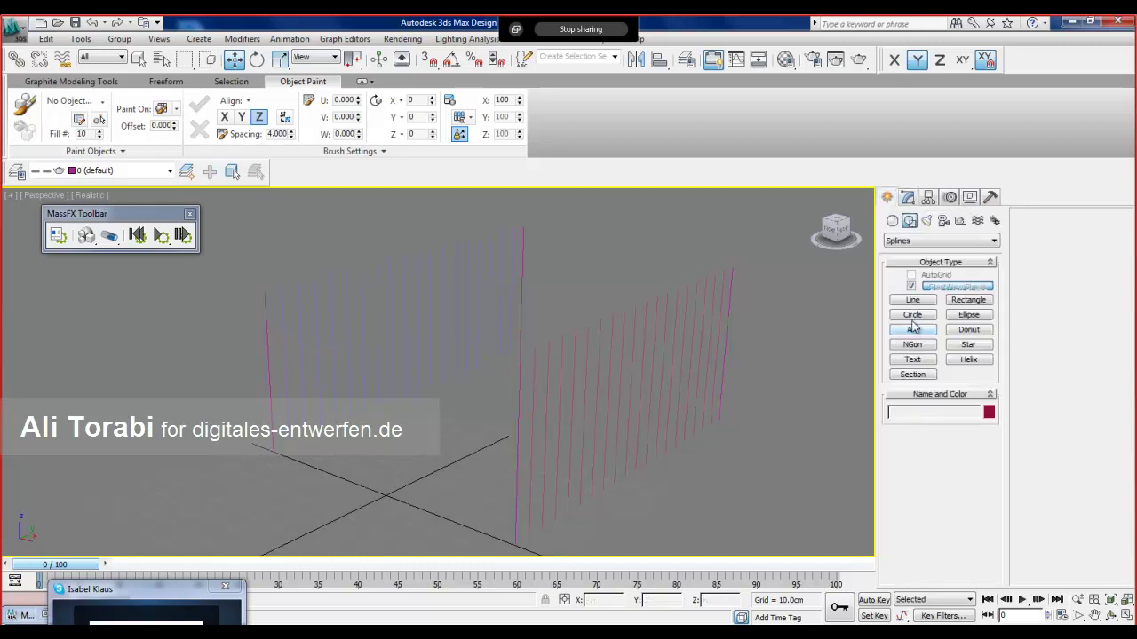
left_click(907, 304)
left_click(298, 472)
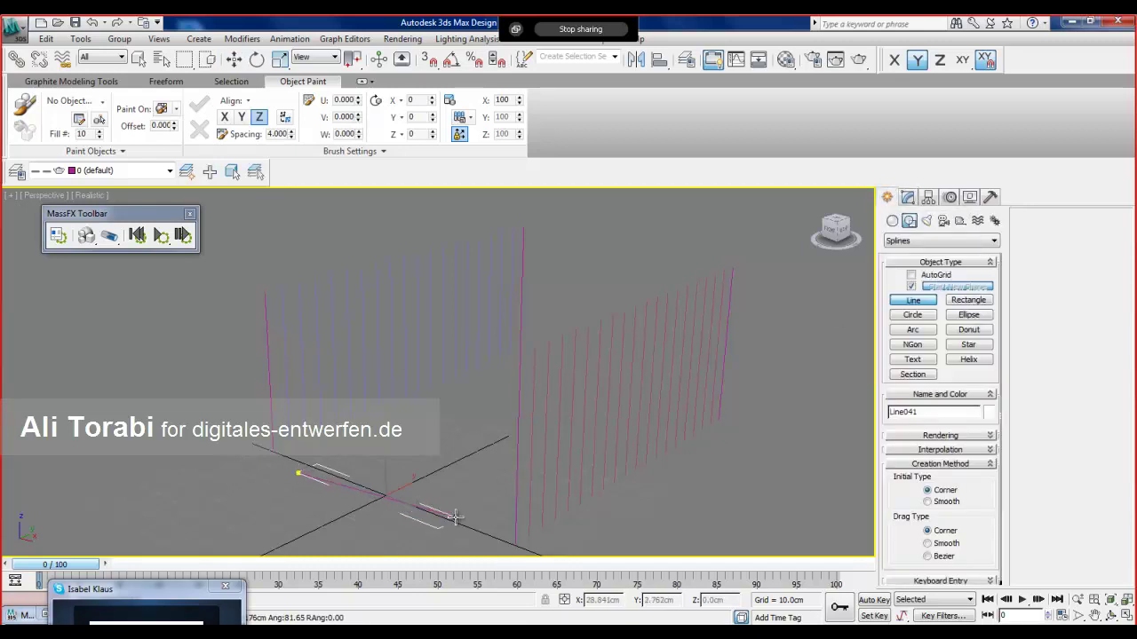
middle_click_drag(373, 507, 352, 484)
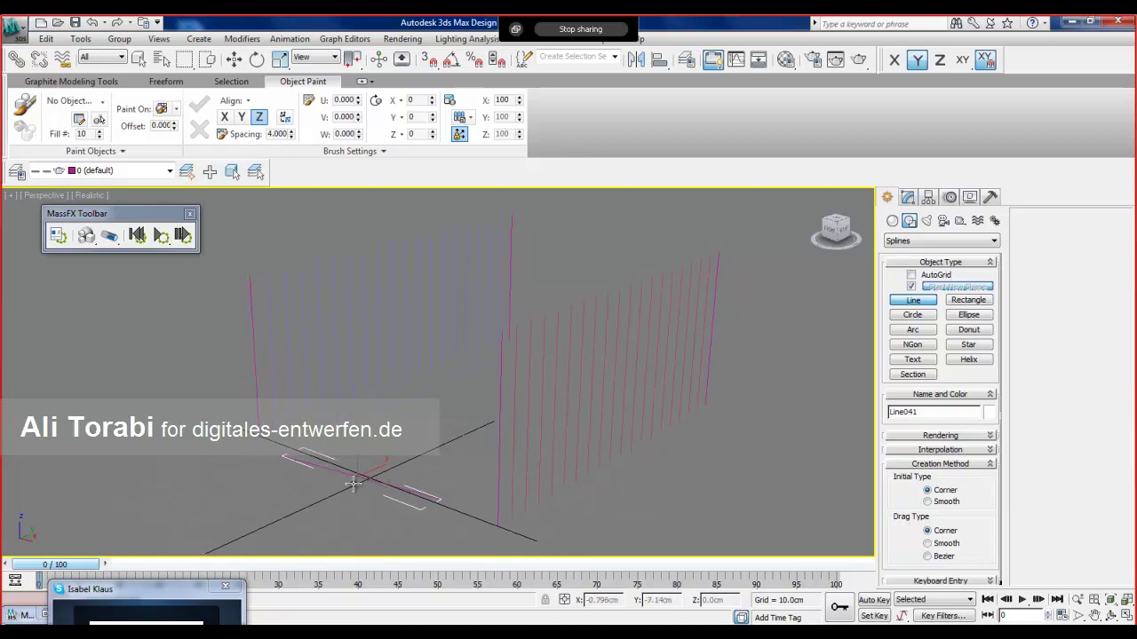
right_click(358, 484)
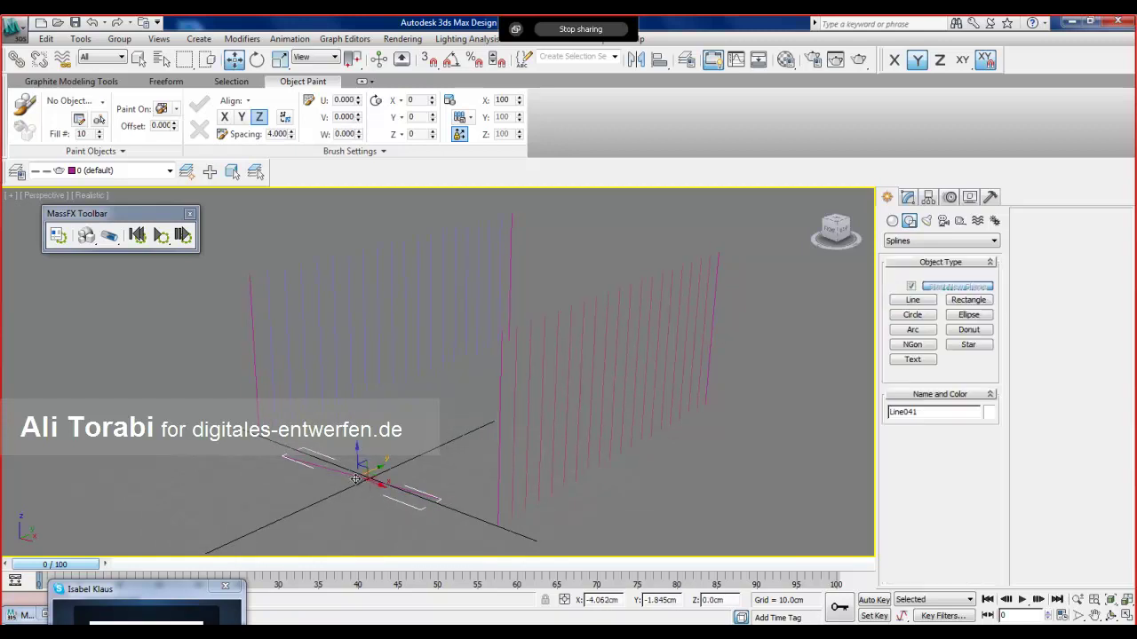
Create a 15-copy parametric array, PARA_Line041, from Line041.
right_click(348, 471)
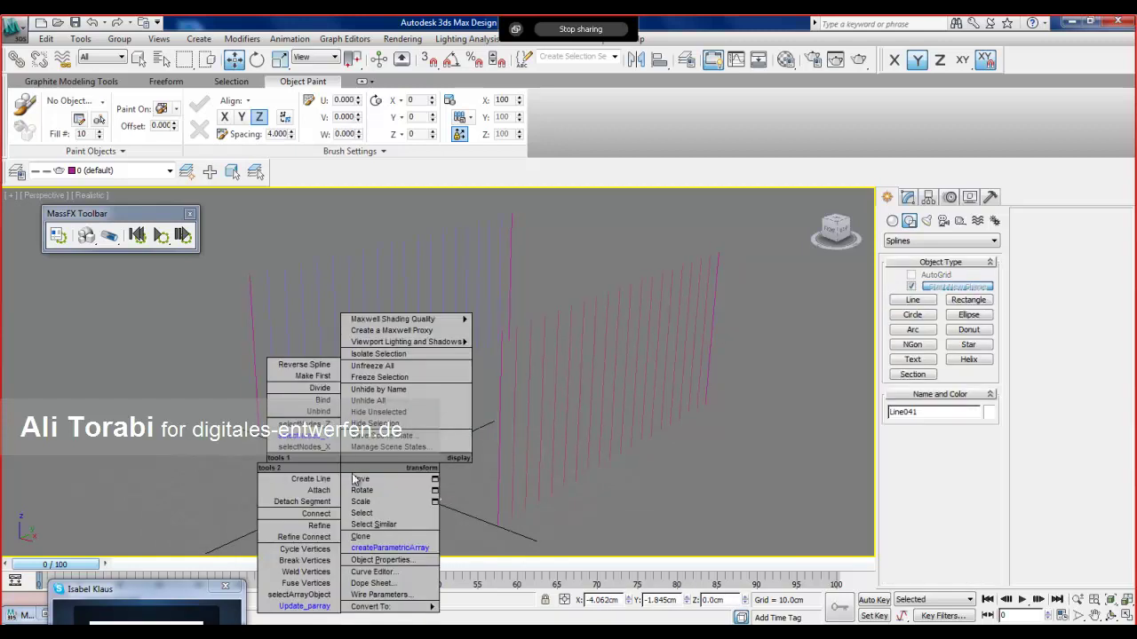
left_click(389, 548)
double_click(528, 386)
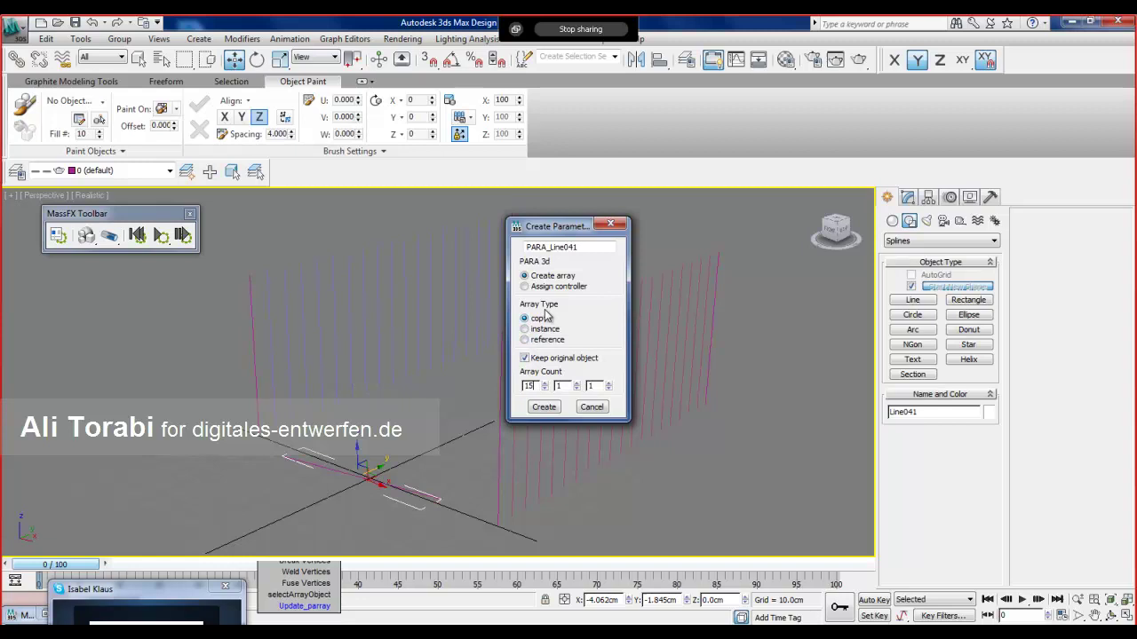
left_click(544, 407)
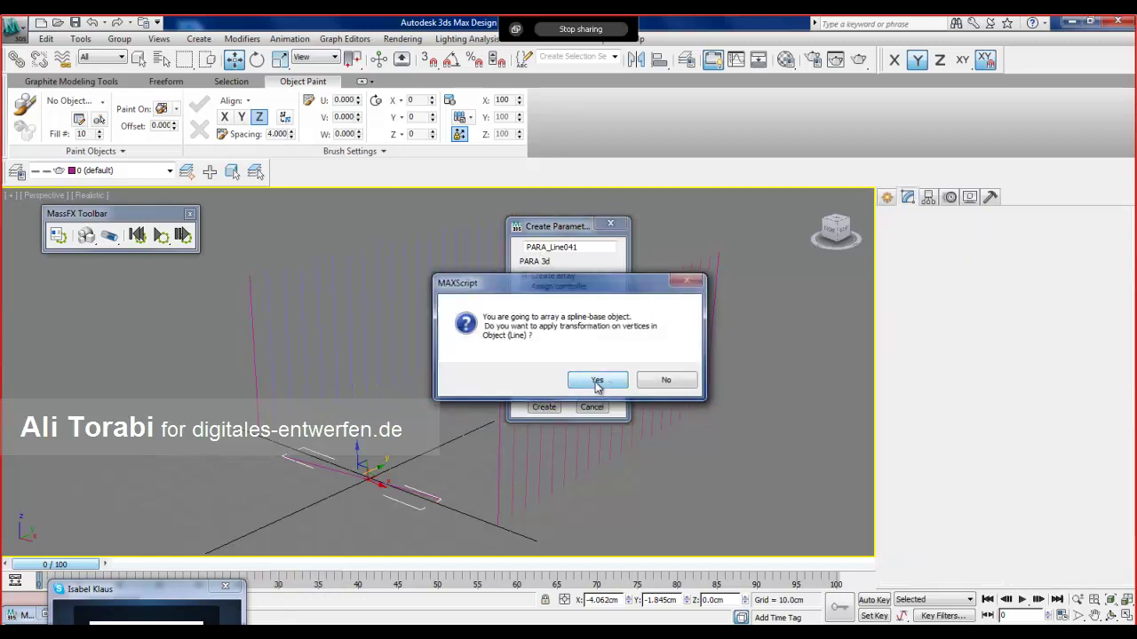
left_click(596, 379)
left_click_drag(487, 99, 104, 103)
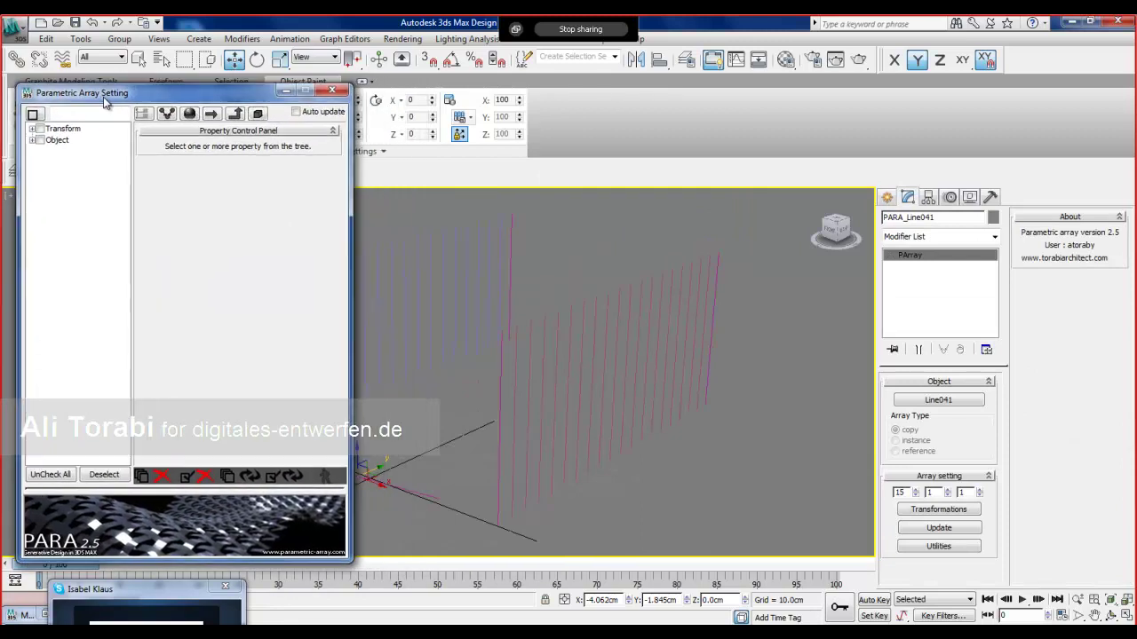
middle_click_drag(507, 377, 533, 369)
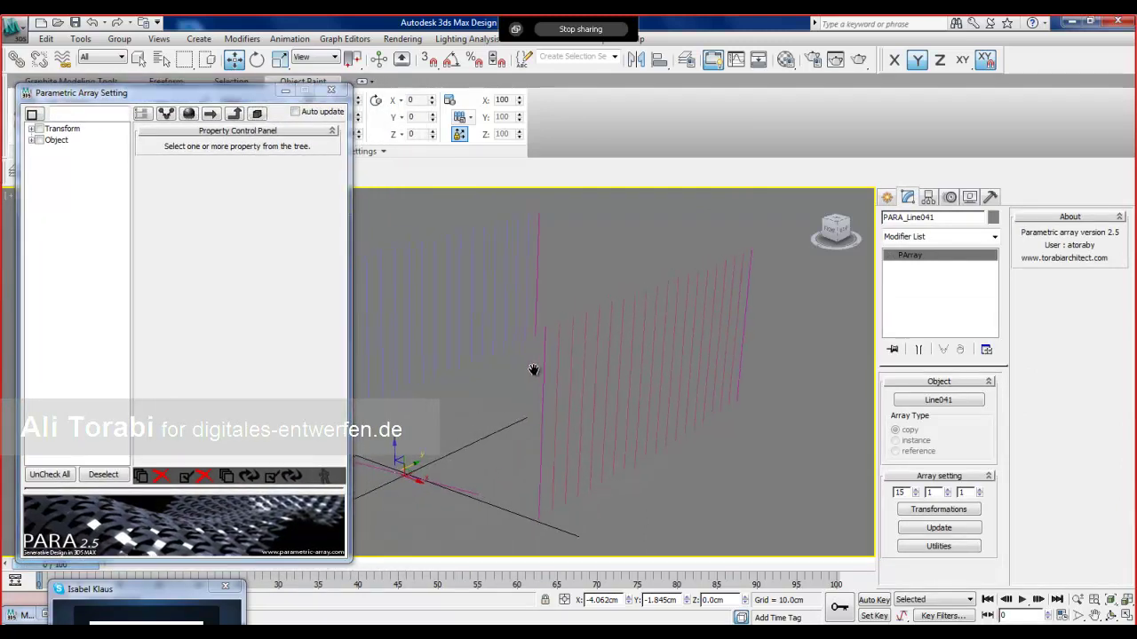
Put Object > Master > Spline 1 : Vertex 1 under array control.
left_click(32, 141)
left_click(39, 231)
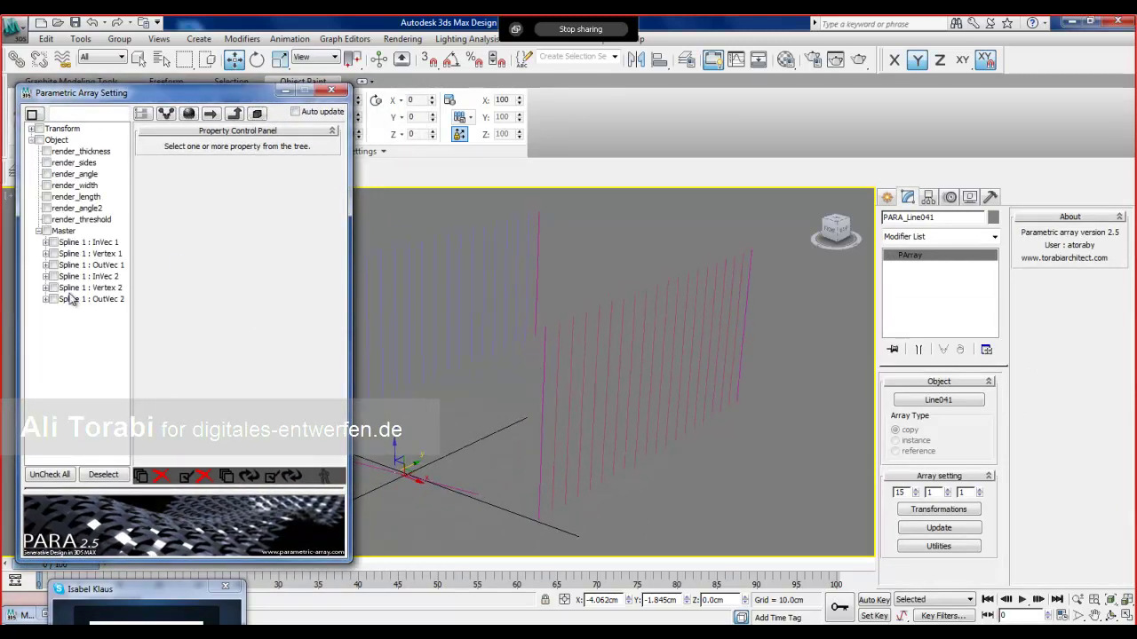
left_click(53, 255)
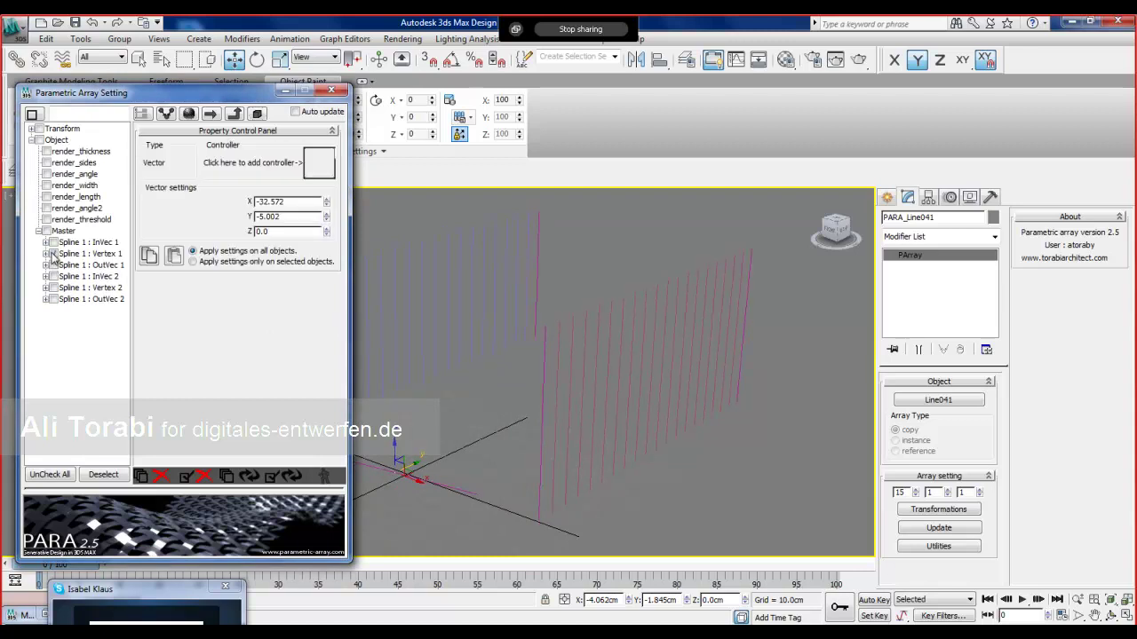
middle_click_drag(435, 365, 533, 382)
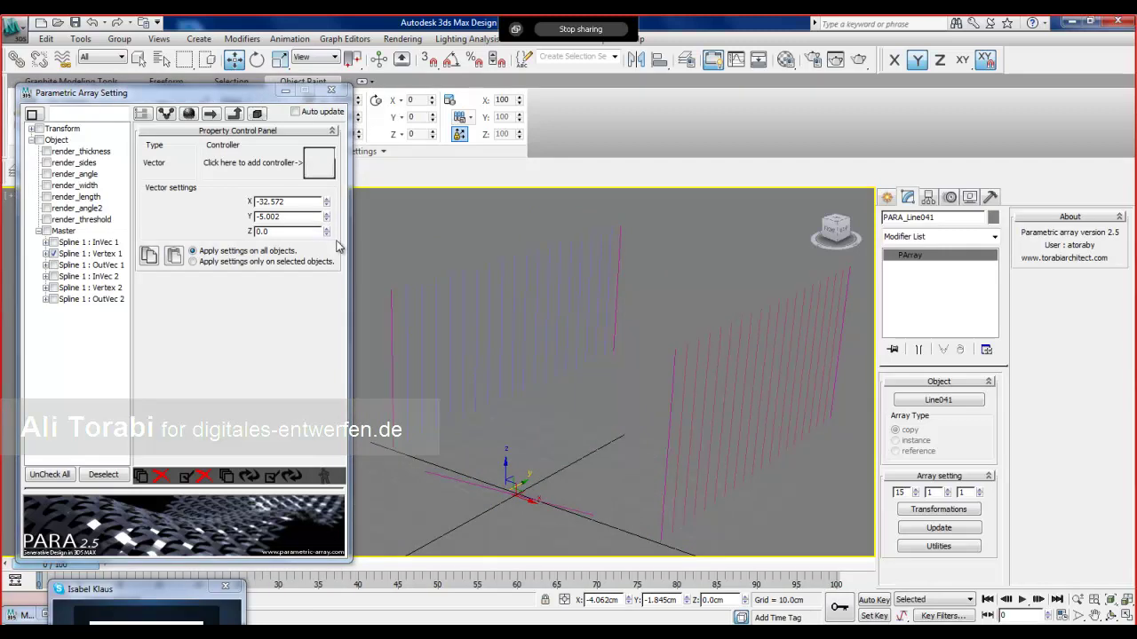
Assign a Curve Controller to Spline 1 : Vertex 1.
left_click(318, 169)
left_click_drag(554, 161, 558, 197)
left_click_drag(503, 304, 325, 182)
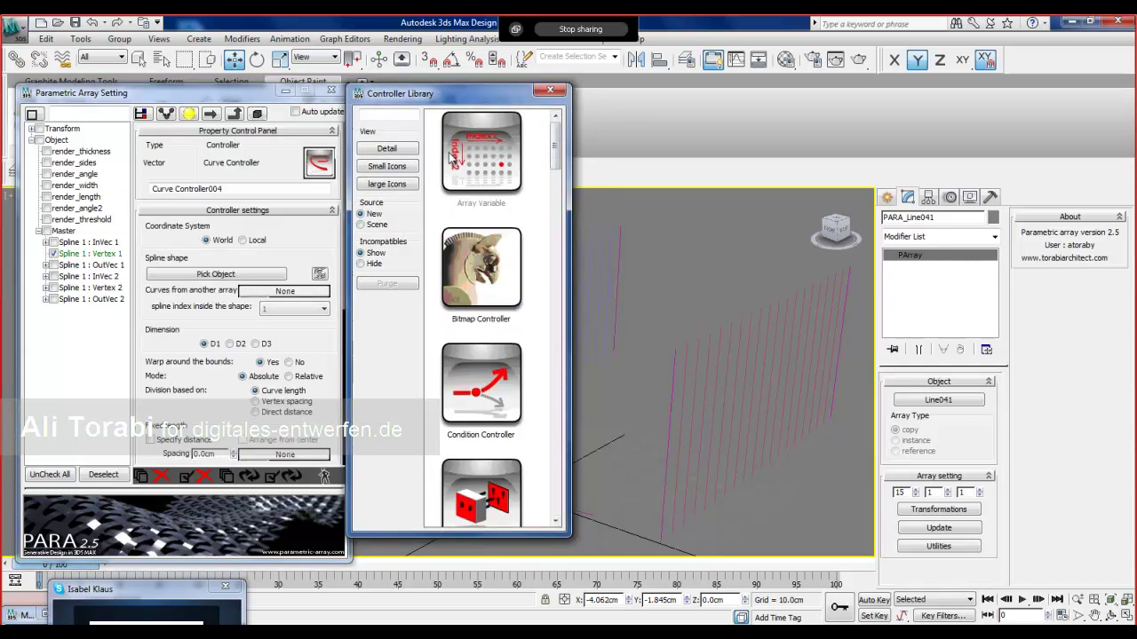
left_click(550, 89)
Pick Line004 as the curve, distribute along its parametric array, and update.
left_click(225, 276)
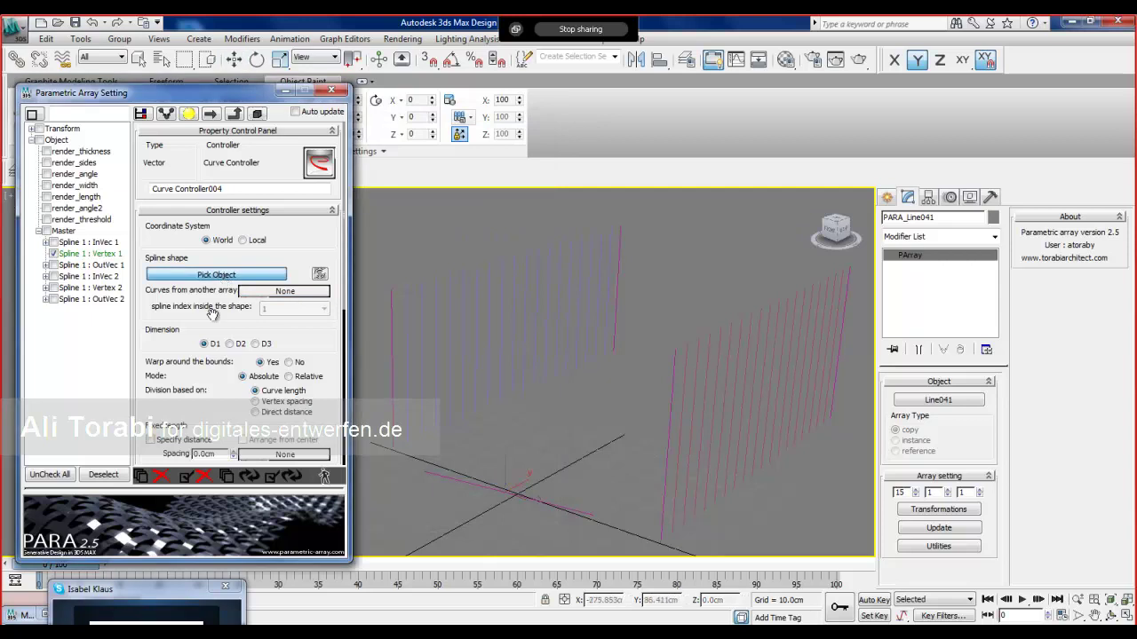
left_click(421, 353)
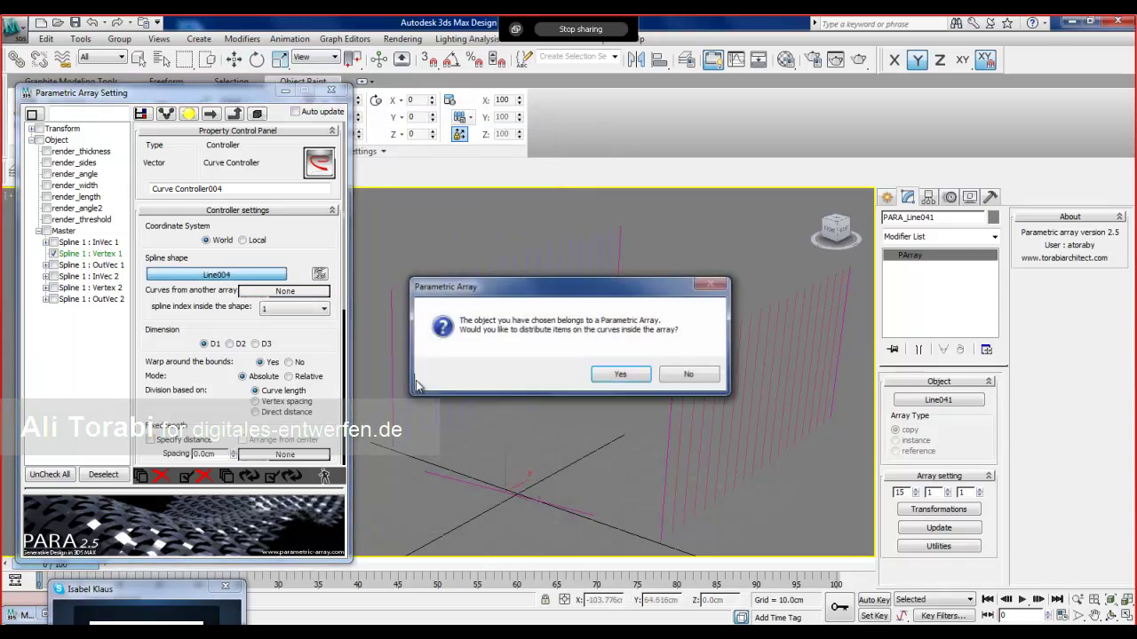
left_click(621, 375)
scroll(279, 367, "down", 3)
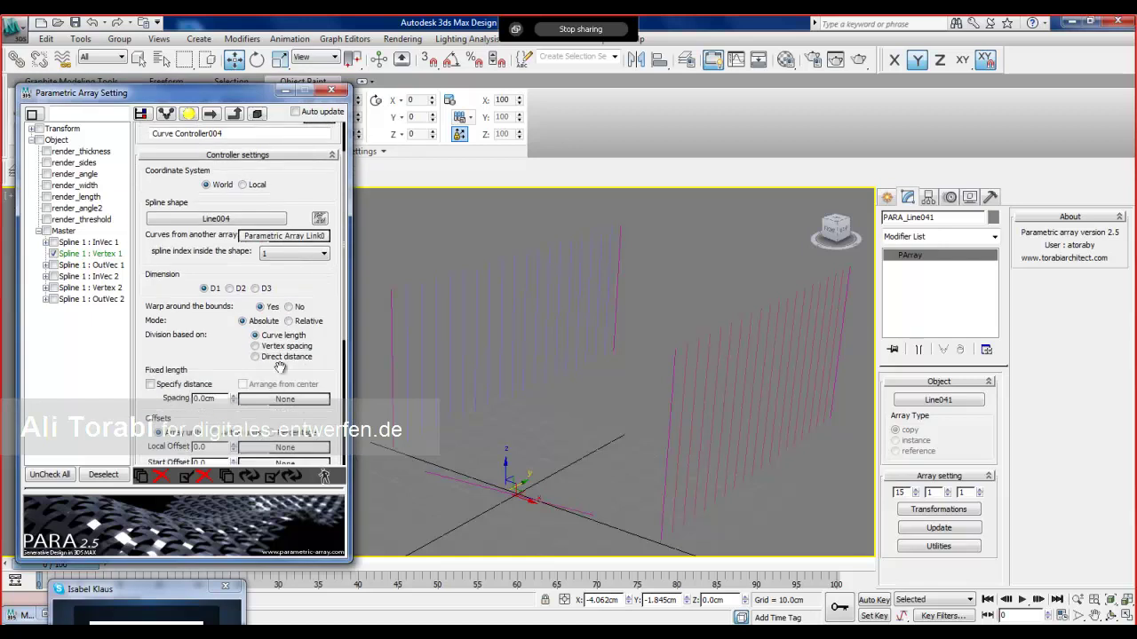
left_click(271, 478)
middle_click_drag(373, 441, 403, 417, "alt")
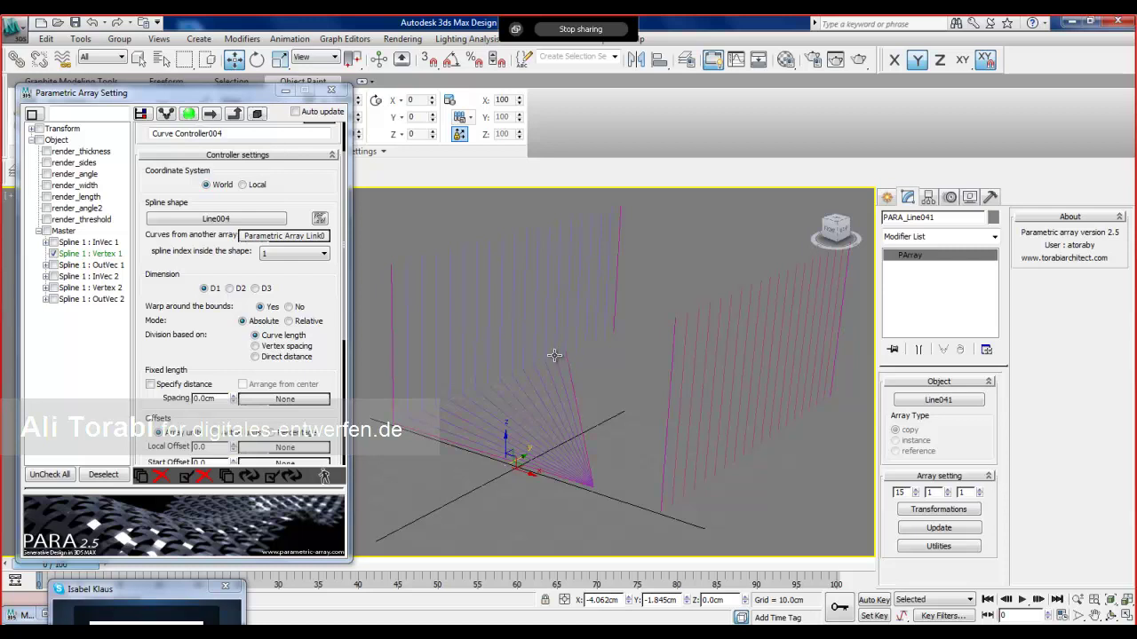
Assign a Curve Controller to Spline 1 : Vertex 2.
left_click(53, 288)
left_click(318, 163)
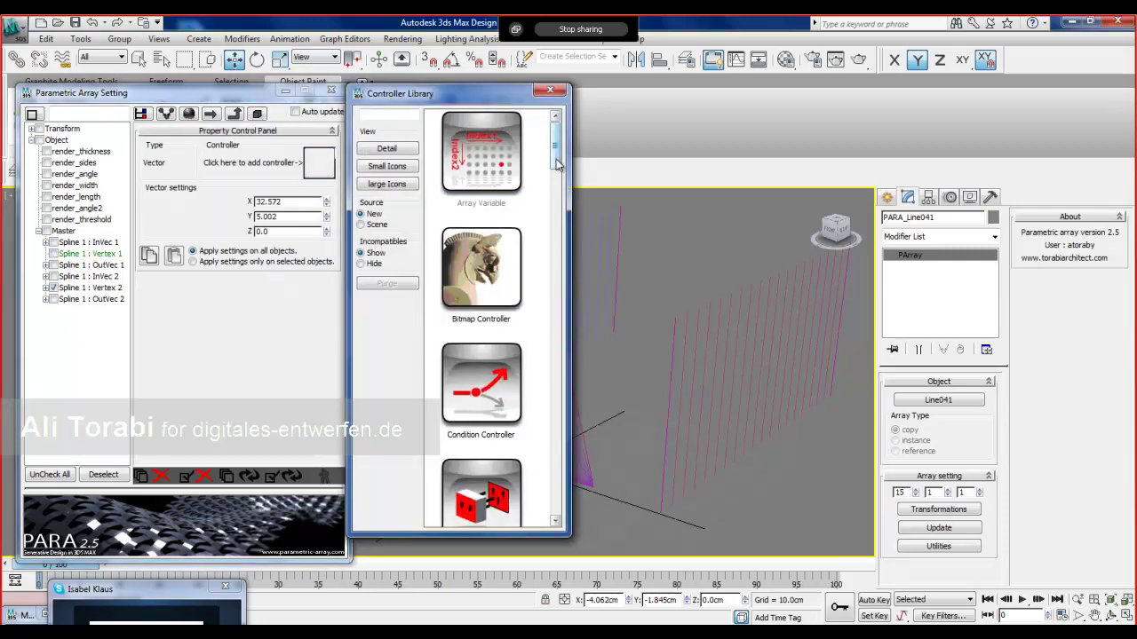
scroll(484, 284, "down", 5)
double_click(485, 284)
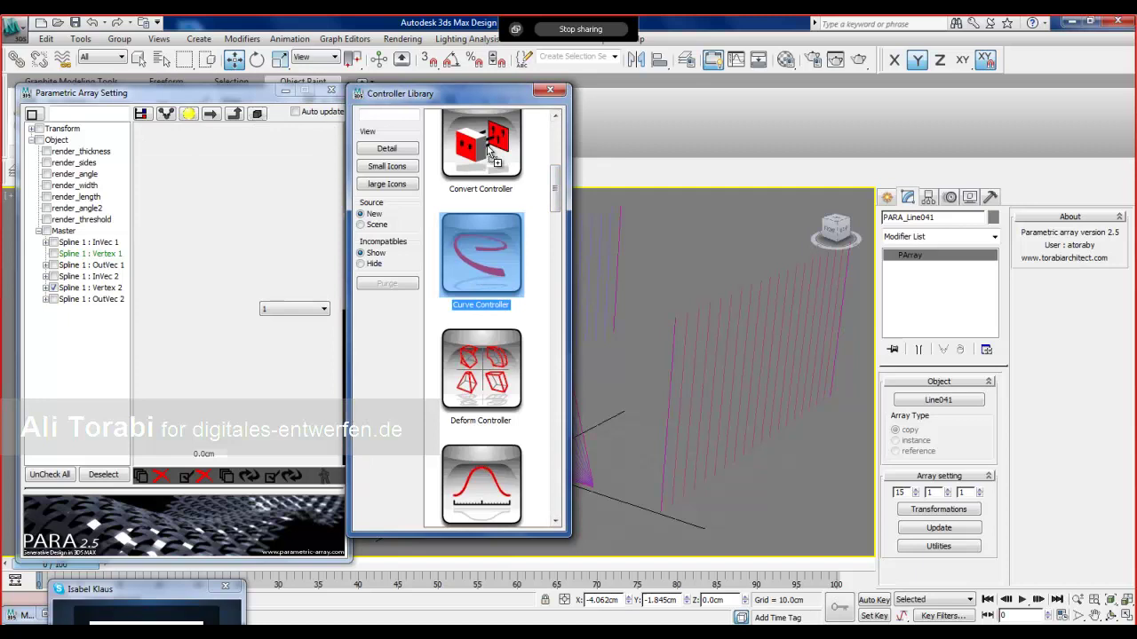
Pick Line025 as Vertex 2's curve, distribute along its array, and update.
left_click(233, 273)
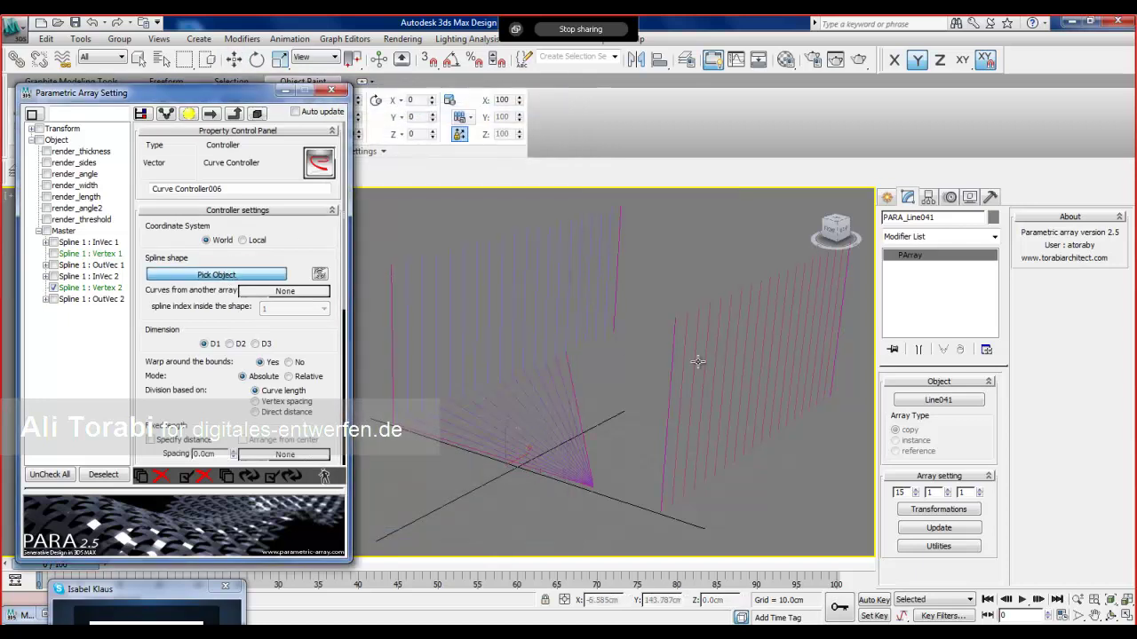
left_click(713, 367)
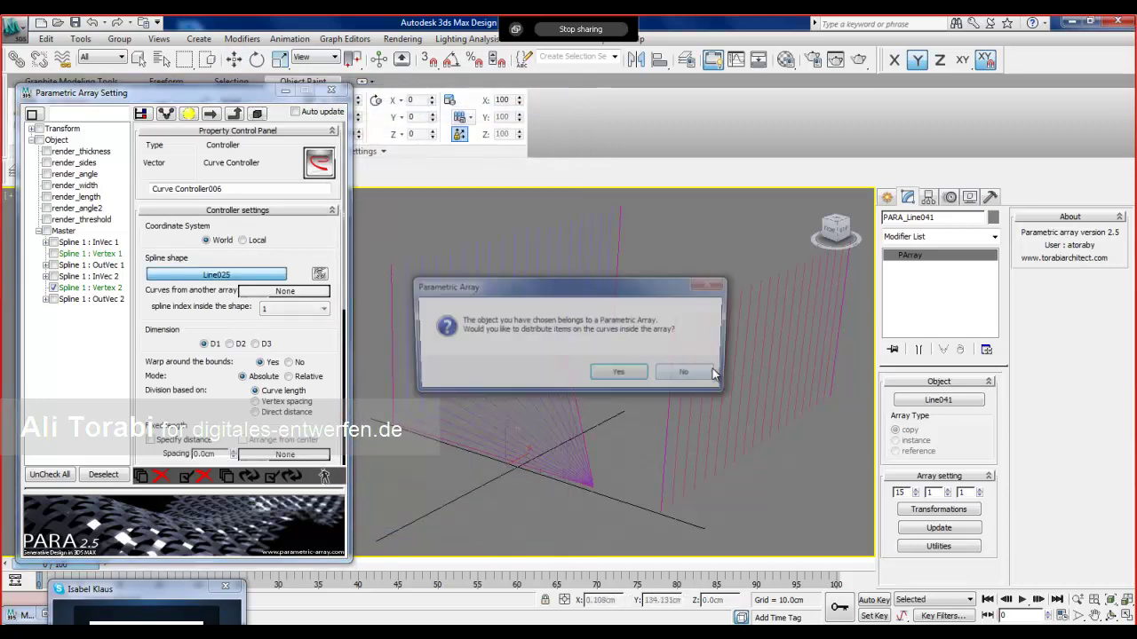
left_click(619, 377)
scroll(240, 397, "down", 3)
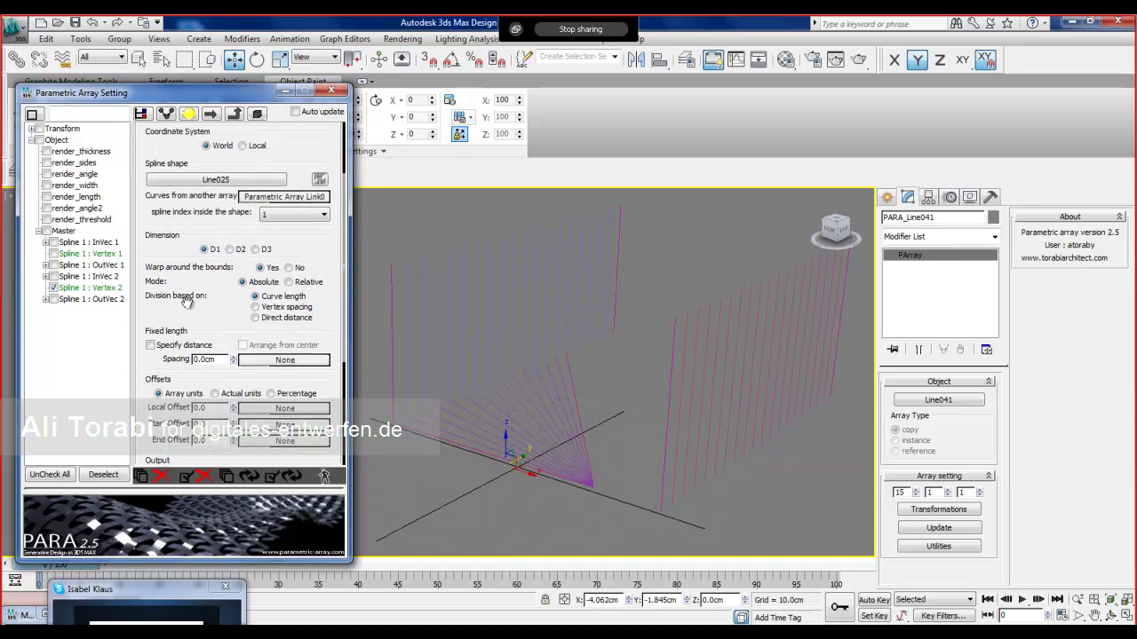
left_click(272, 476)
middle_click_drag(569, 411, 572, 426)
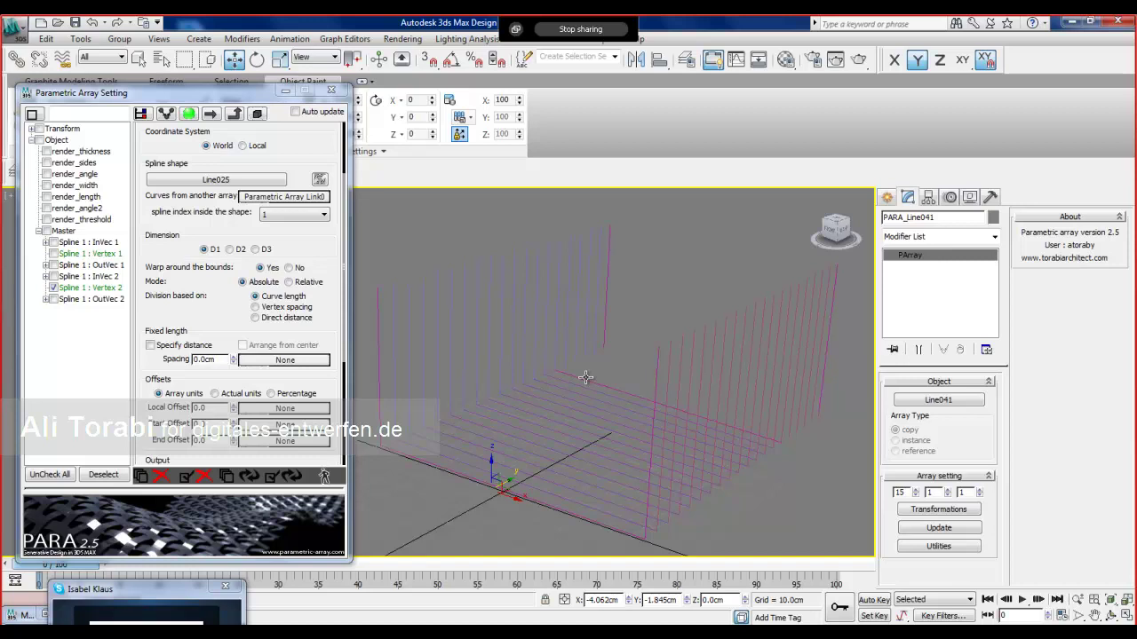
left_click(54, 288)
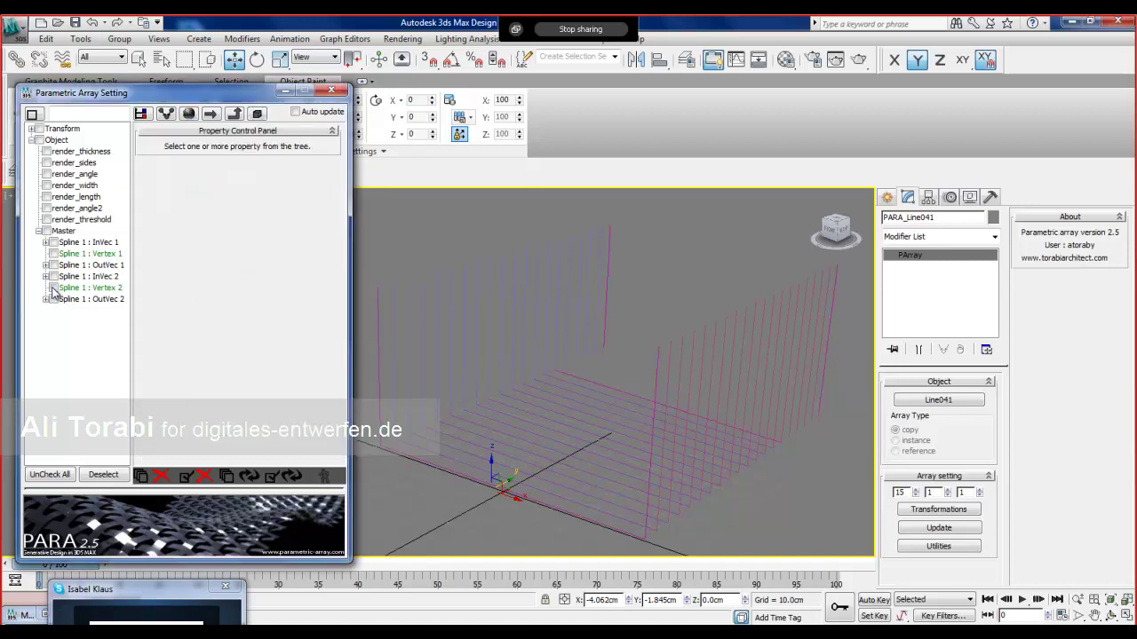
Set the array to 15 × 5 × 1 and orbit around the five stacked line layers.
left_click(331, 91)
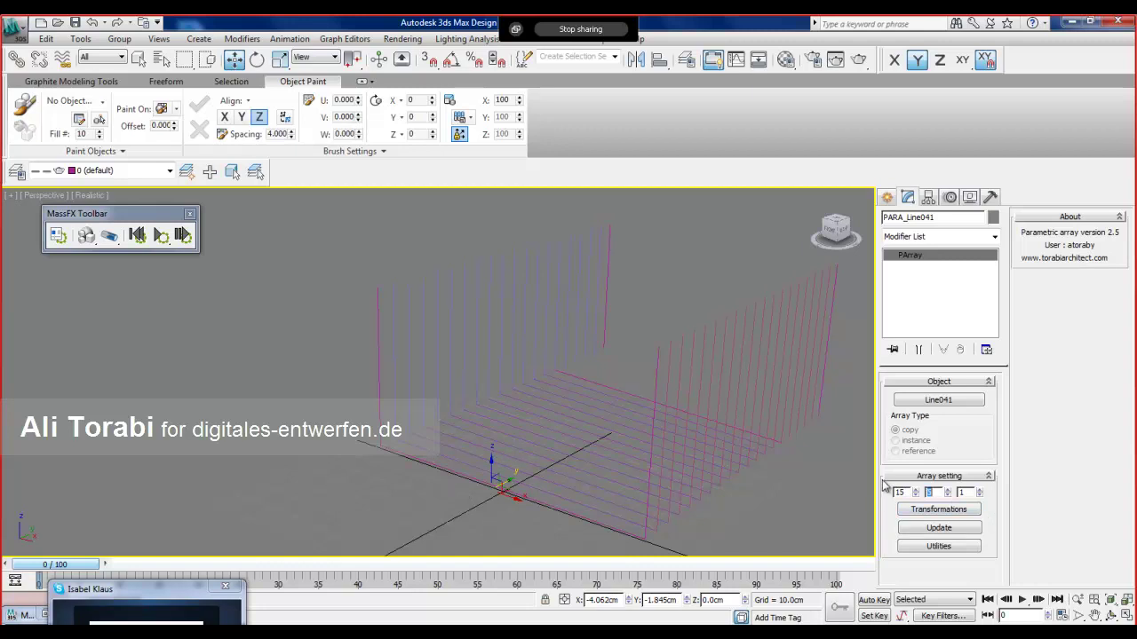
middle_click_drag(555, 415, 601, 402, "alt")
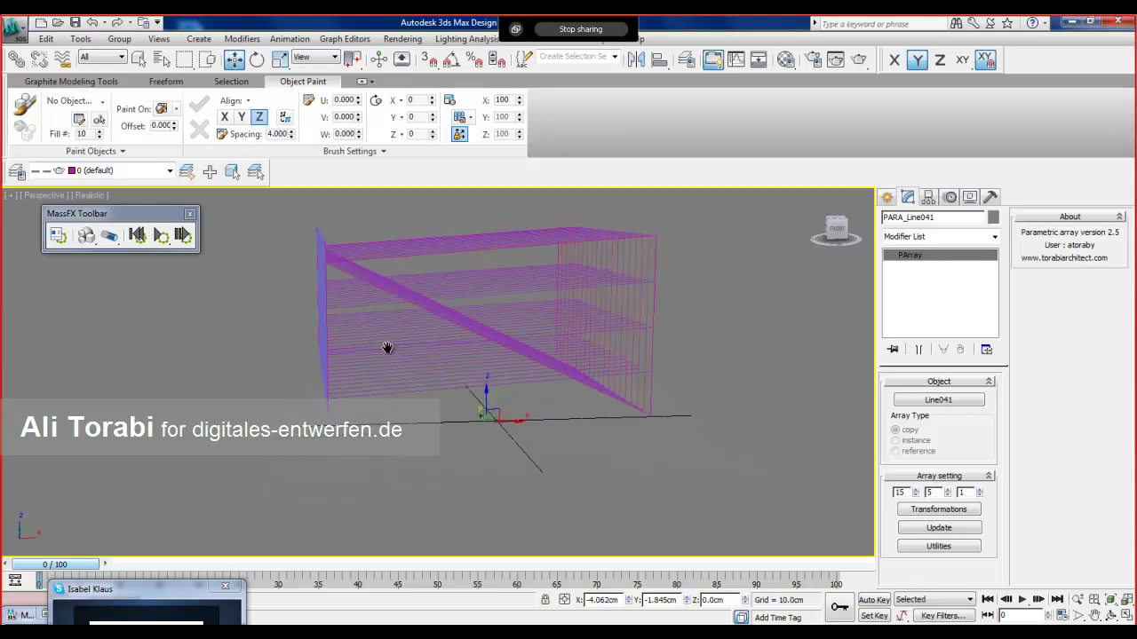
middle_click_drag(661, 381, 621, 417)
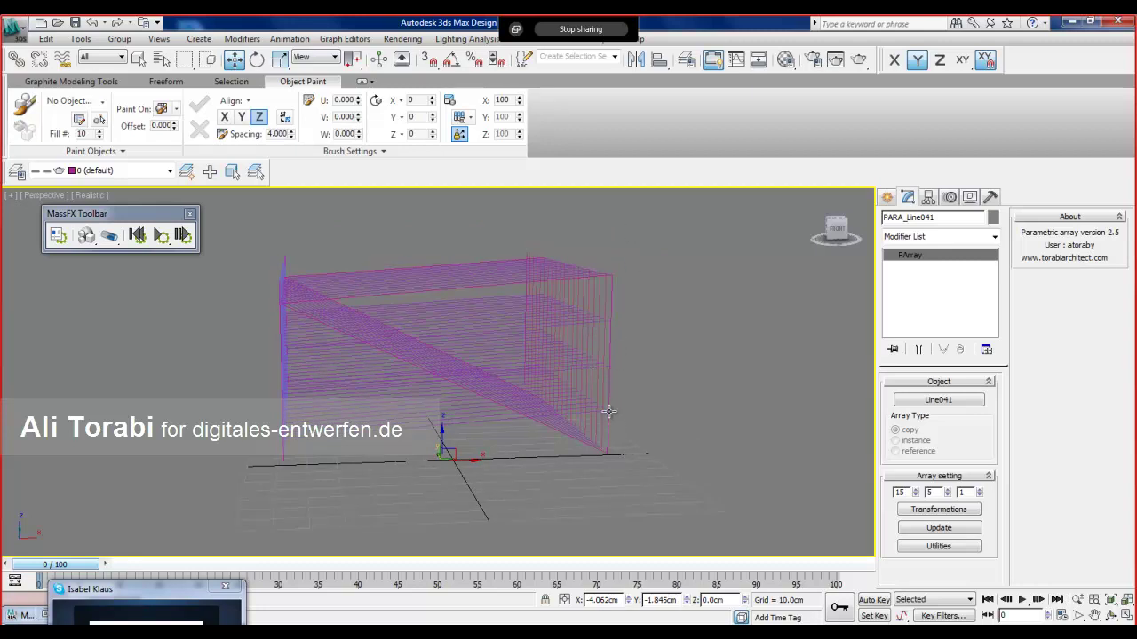
middle_click_drag(593, 433, 453, 502, "alt")
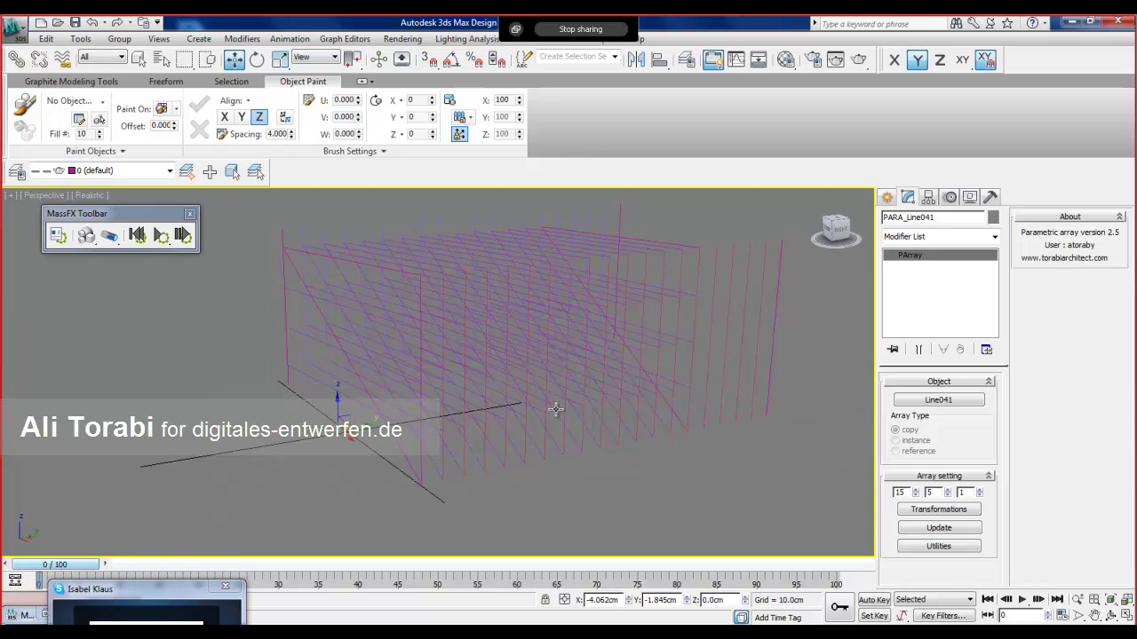
Open the array's Transformations settings and select Object > Master > Spline 1 : Vertex 1.
middle_click_drag(372, 423, 547, 428, "alt")
left_click(938, 509)
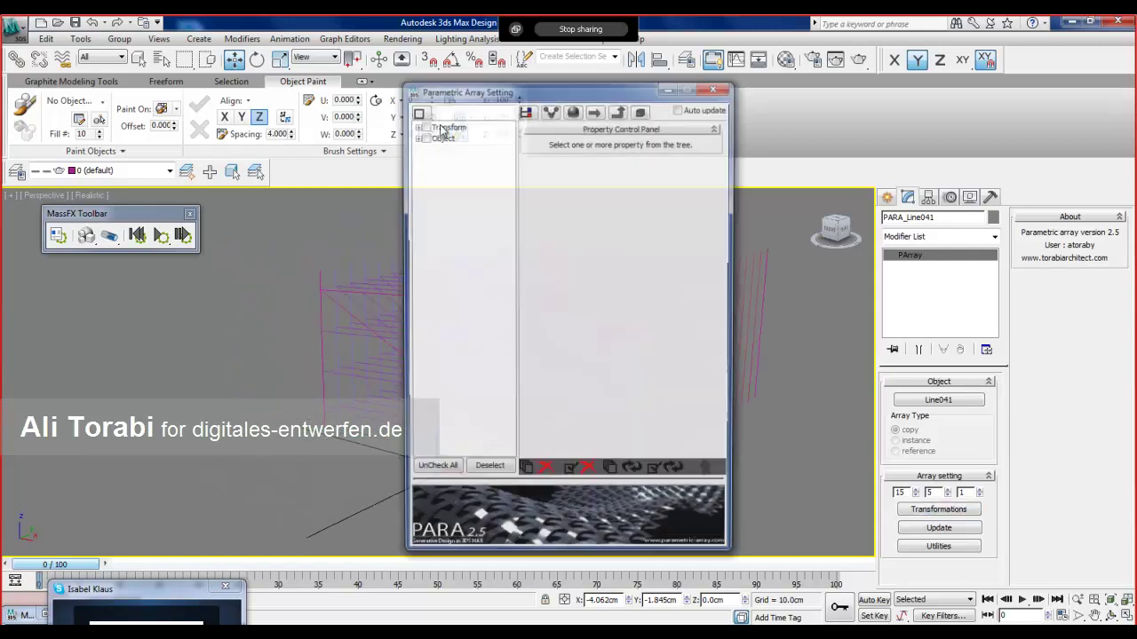
left_click_drag(455, 95, 47, 81)
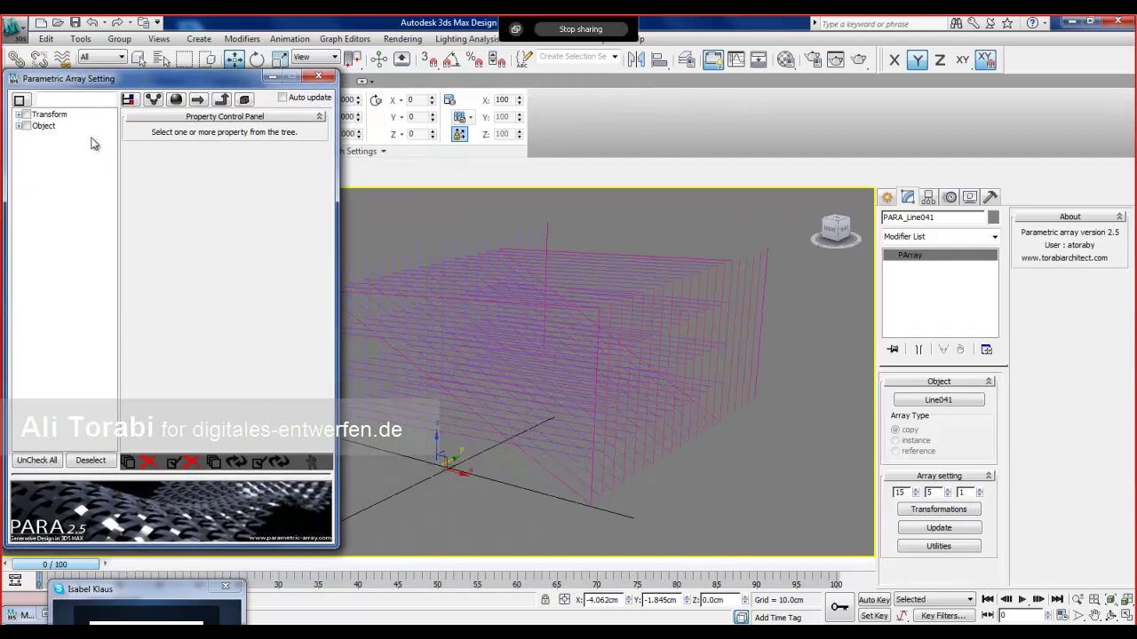
left_click(20, 127)
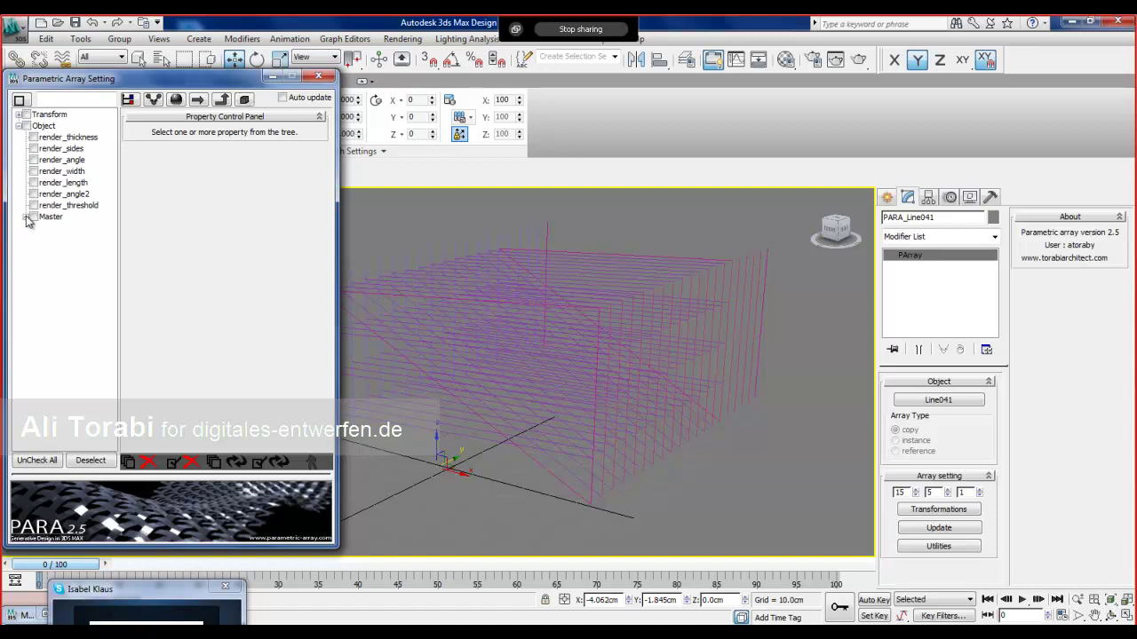
left_click(26, 217)
left_click(40, 239)
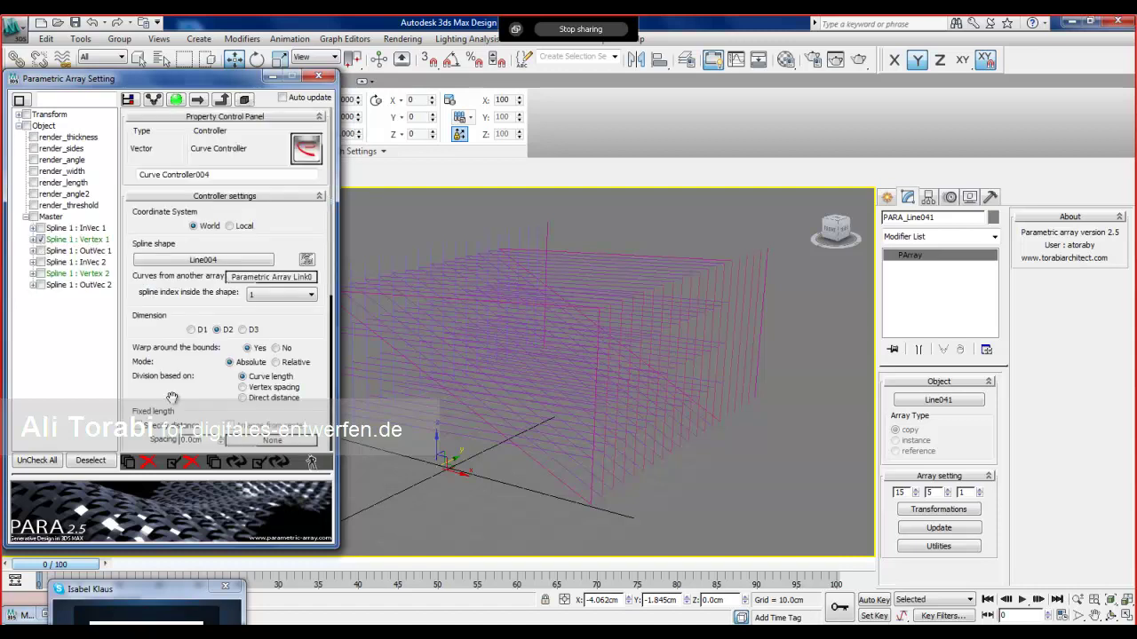
Turn on Auto update and raise Vertex 1's Local Offset to 0.82.
left_click_drag(171, 398, 162, 333)
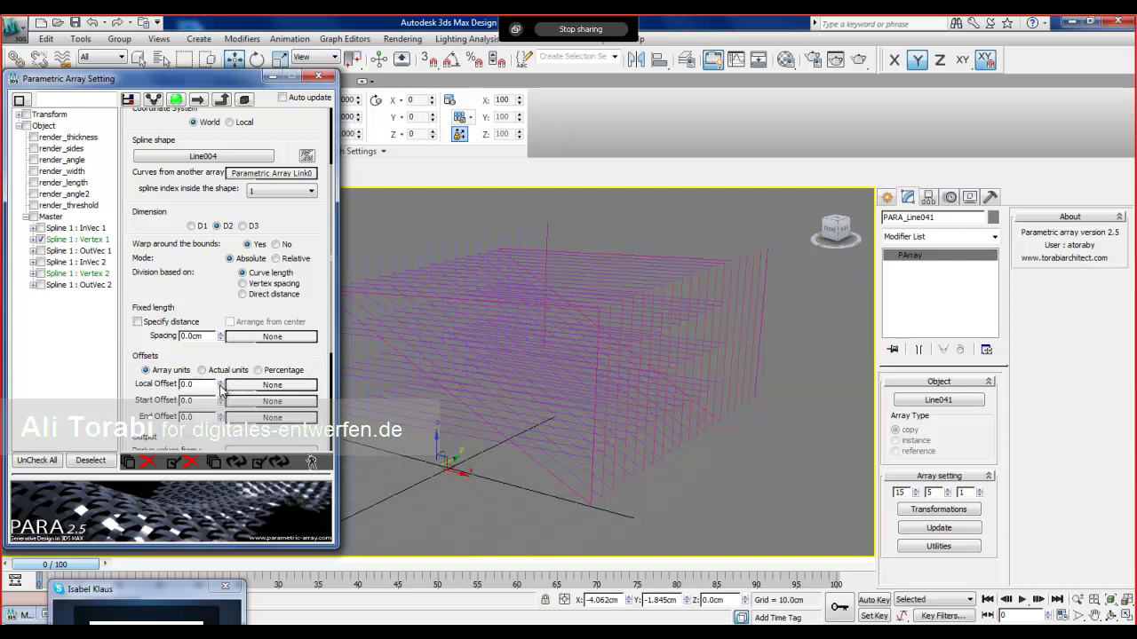
left_click(283, 98)
left_click(277, 465)
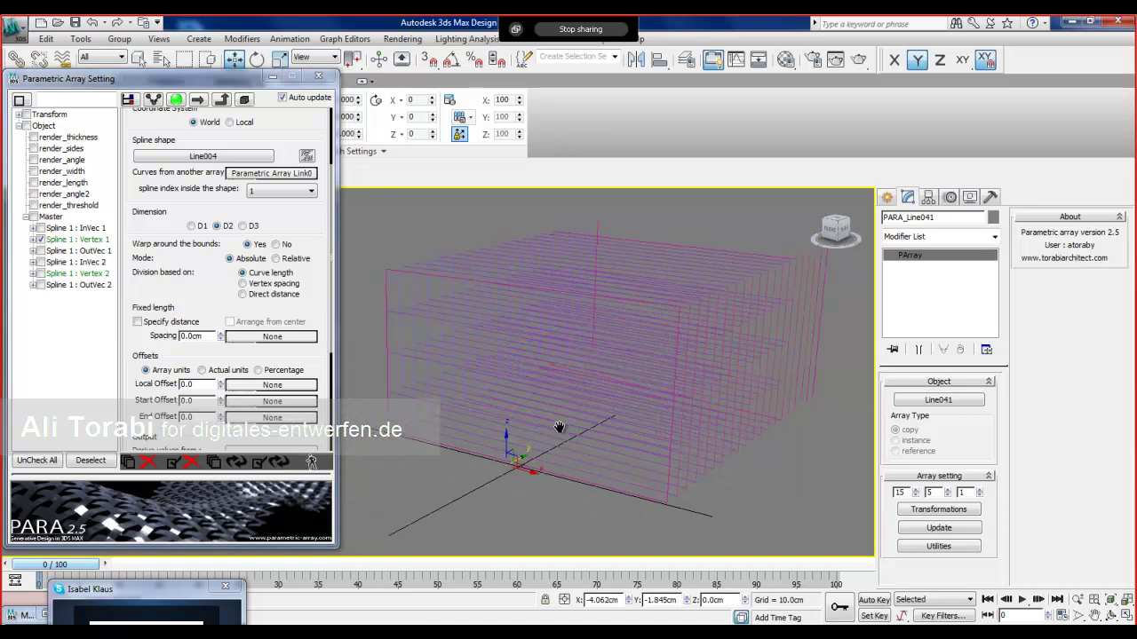
scroll(161, 400, "down", 2)
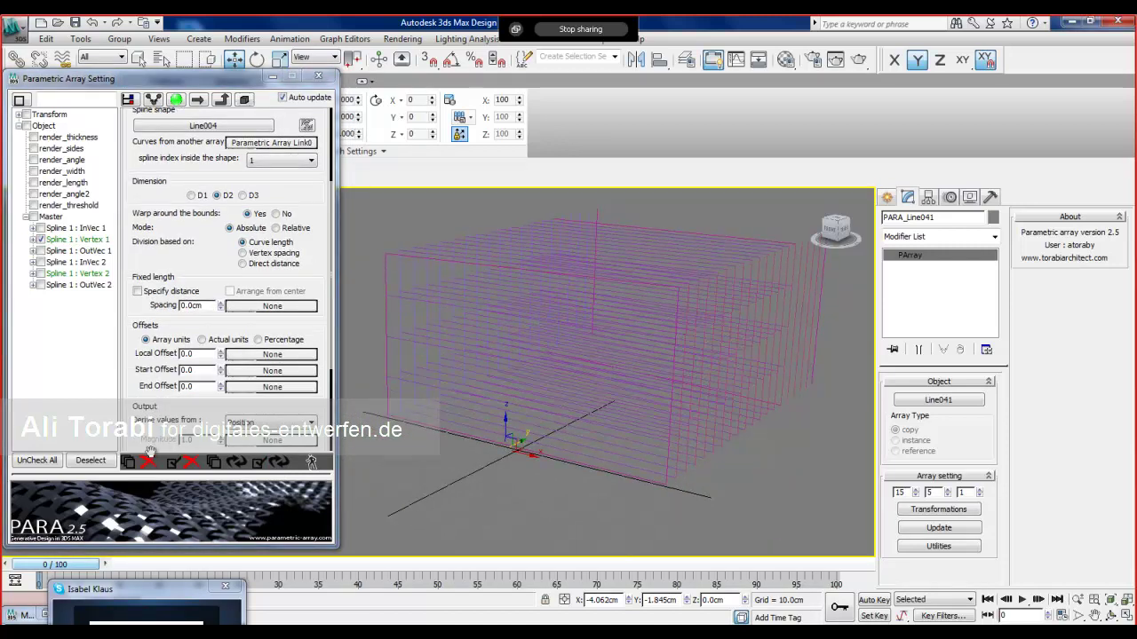
scroll(167, 407, "down", 1)
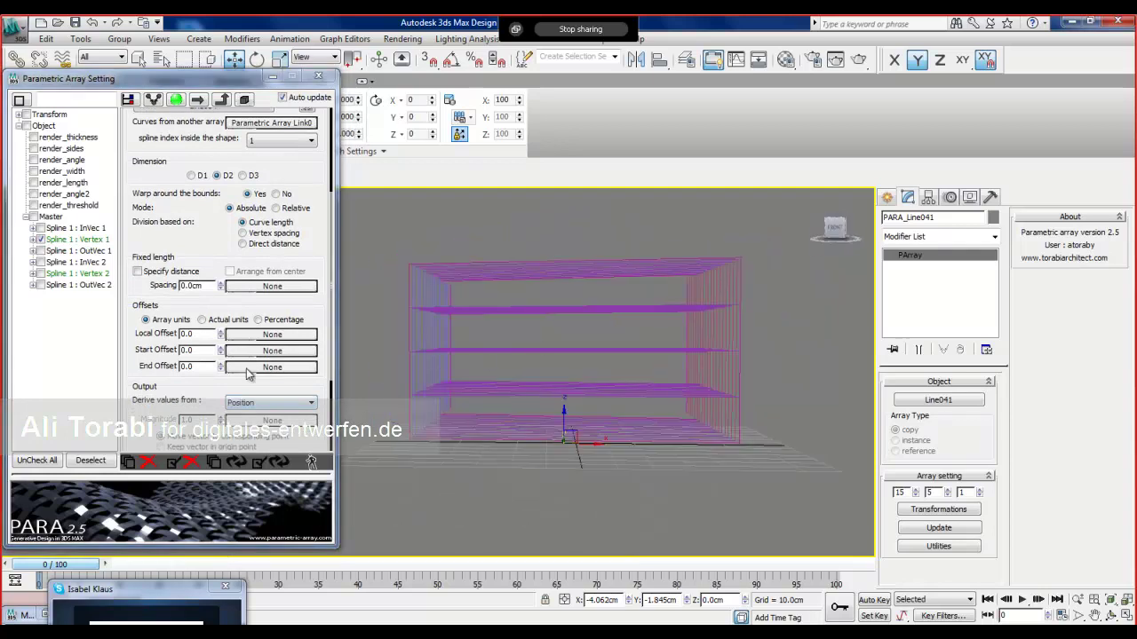
left_click_drag(221, 336, 216, 300)
Raise Spline 1 : Vertex 2's Local Offset to 0.85.
left_click(39, 240)
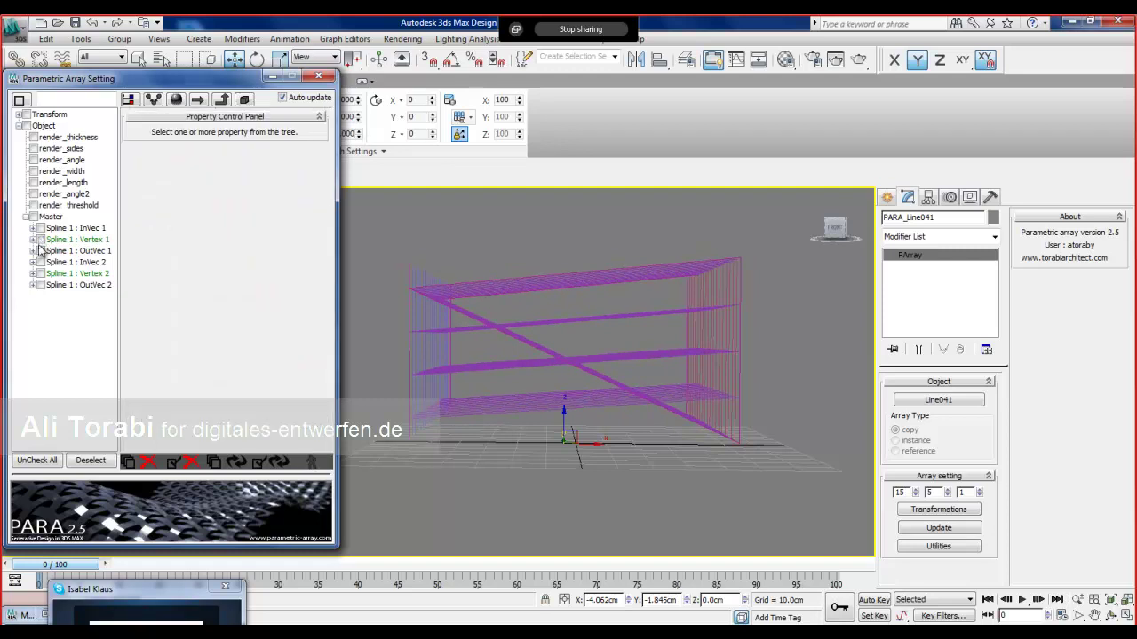
left_click(39, 274)
left_click_drag(203, 410, 207, 306)
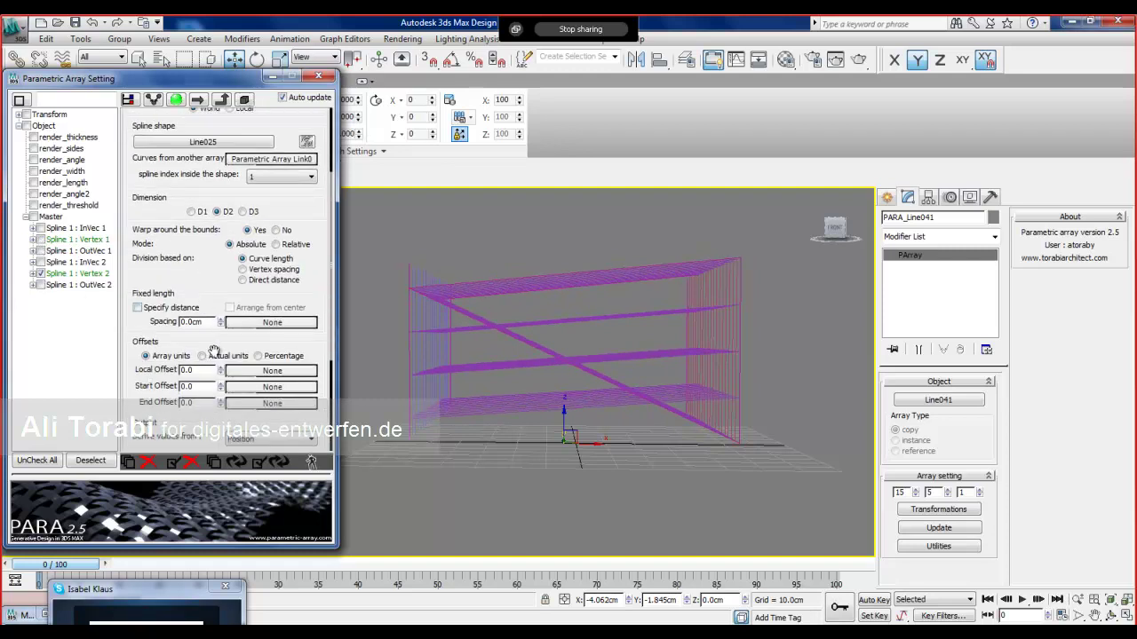
mouse_move(222, 373)
left_mouse_down()
mouse_move(216, 307)
mouse_move(217, 373)
left_mouse_up()
left_click(39, 274)
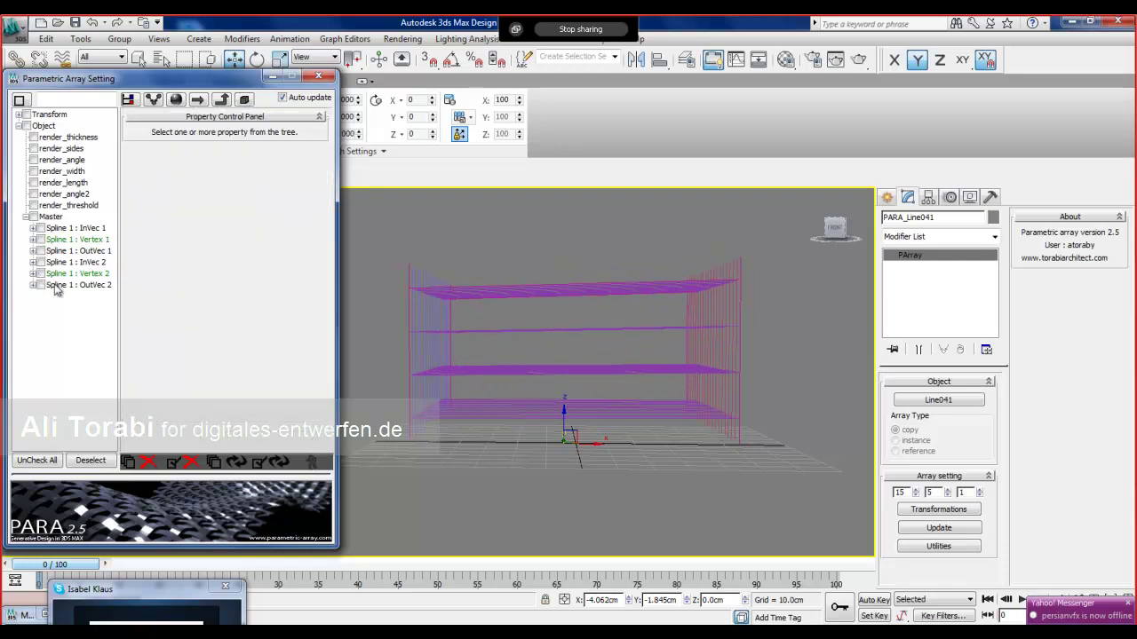
Expand Spline 1 : Vertex 1 and filter out properties without controllers.
middle_click_drag(590, 370, 666, 439, "alt")
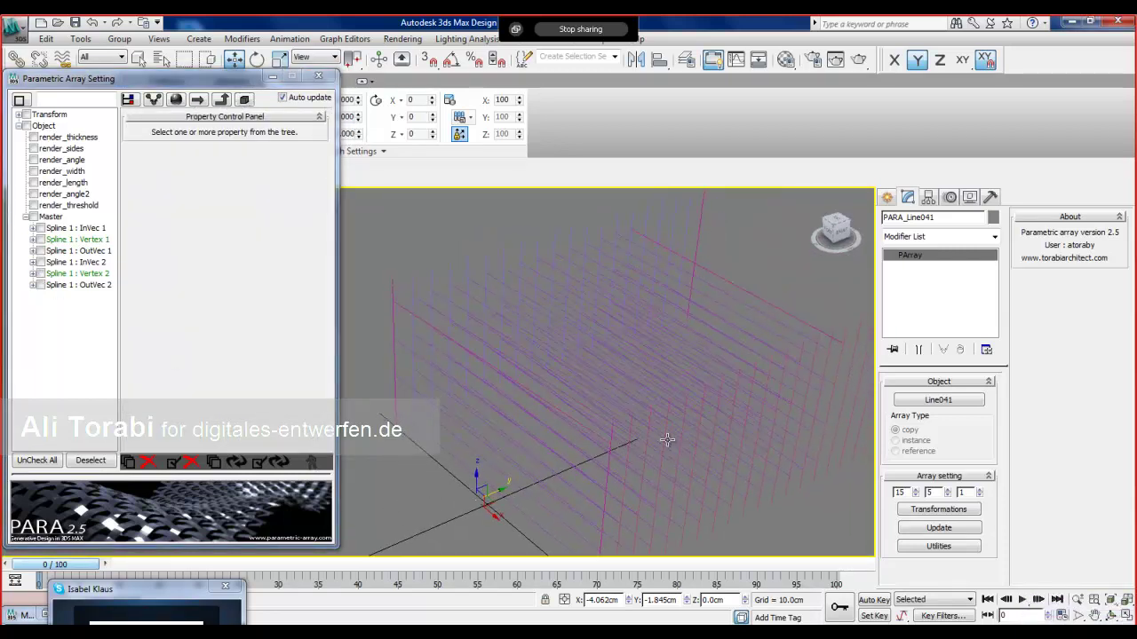
left_click(33, 240)
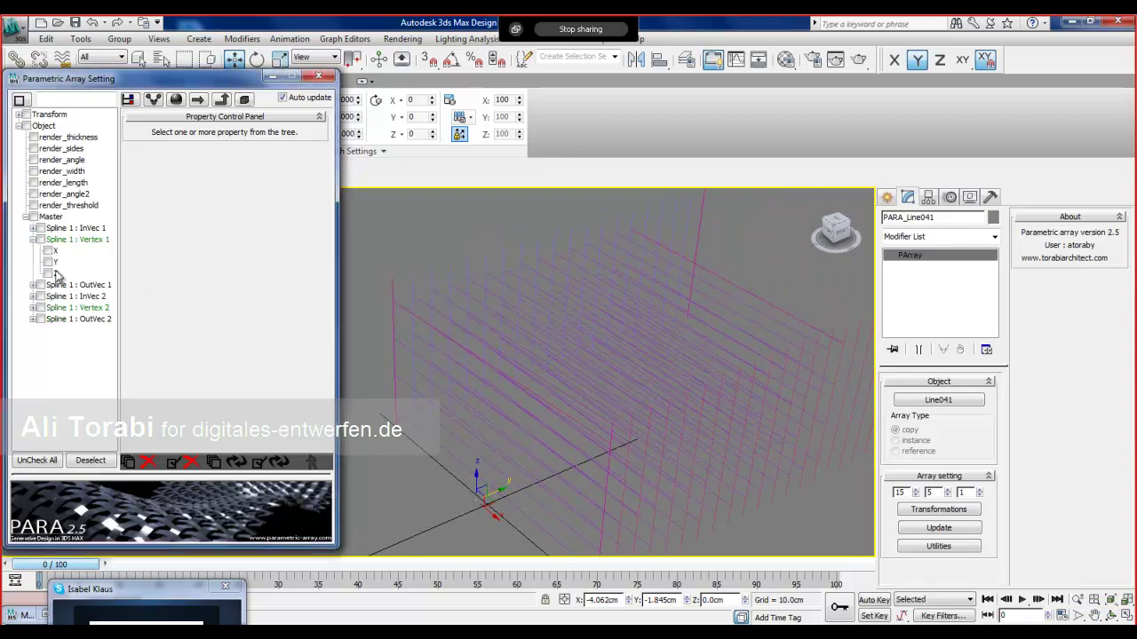
left_click(67, 240)
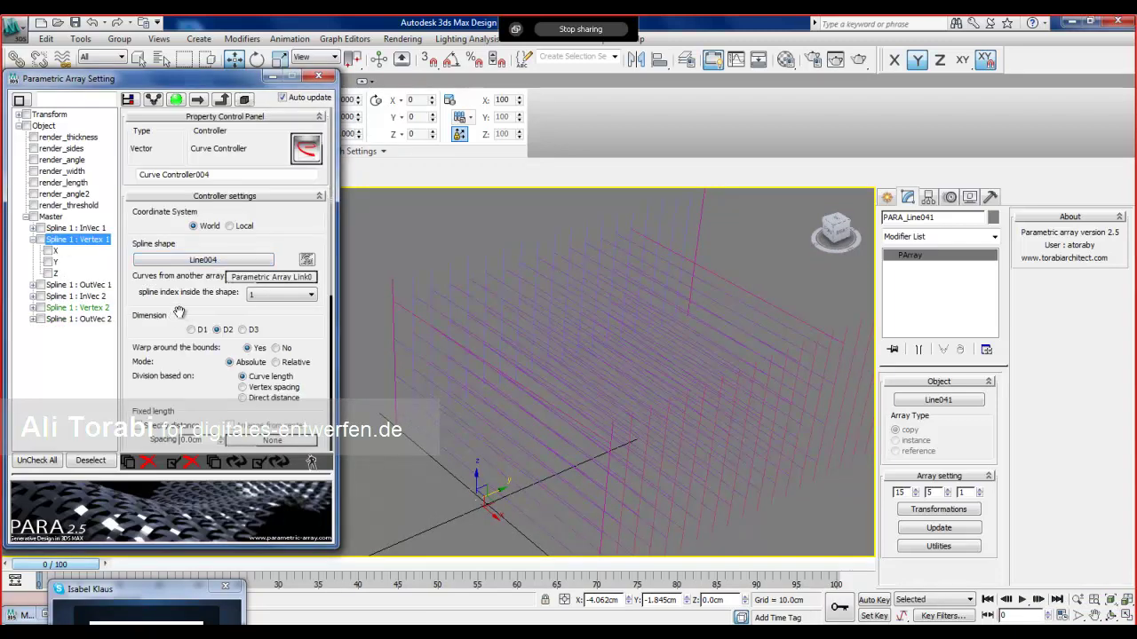
scroll(176, 306, "down", 2)
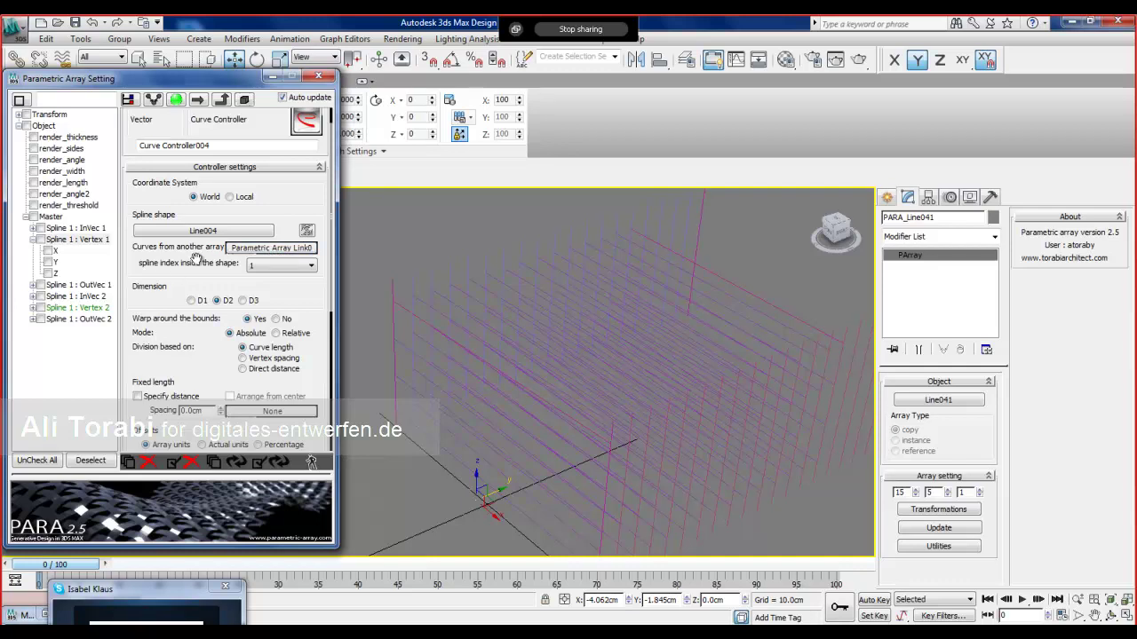
left_click(130, 99)
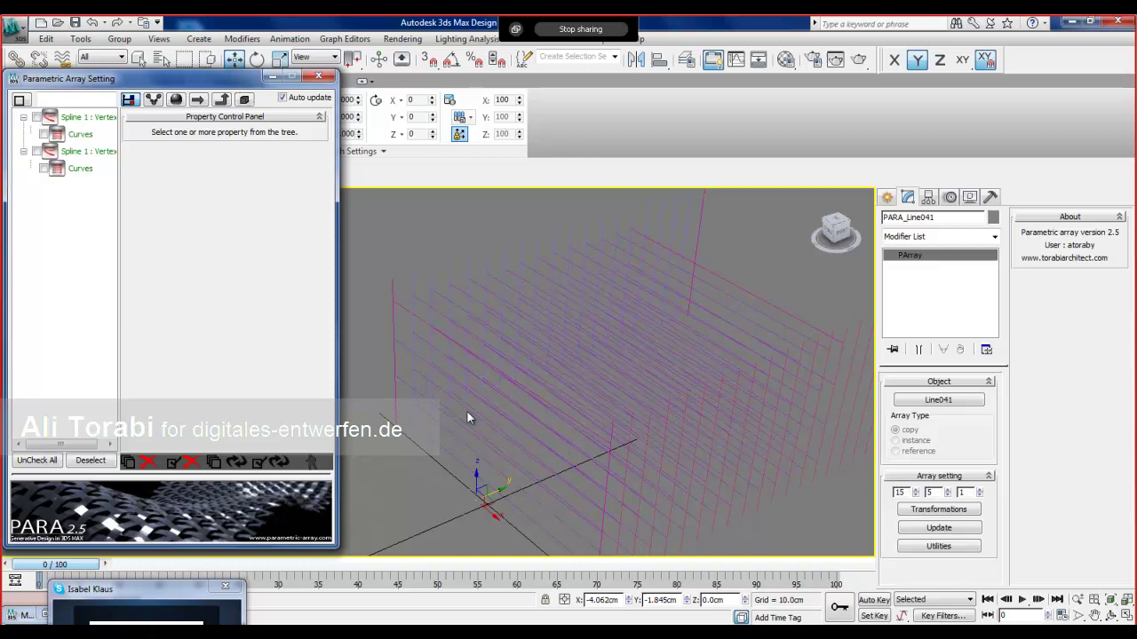
Show Vertex 1's Curve Controller settings from the first Curves entry and select a grid line.
left_click(80, 134)
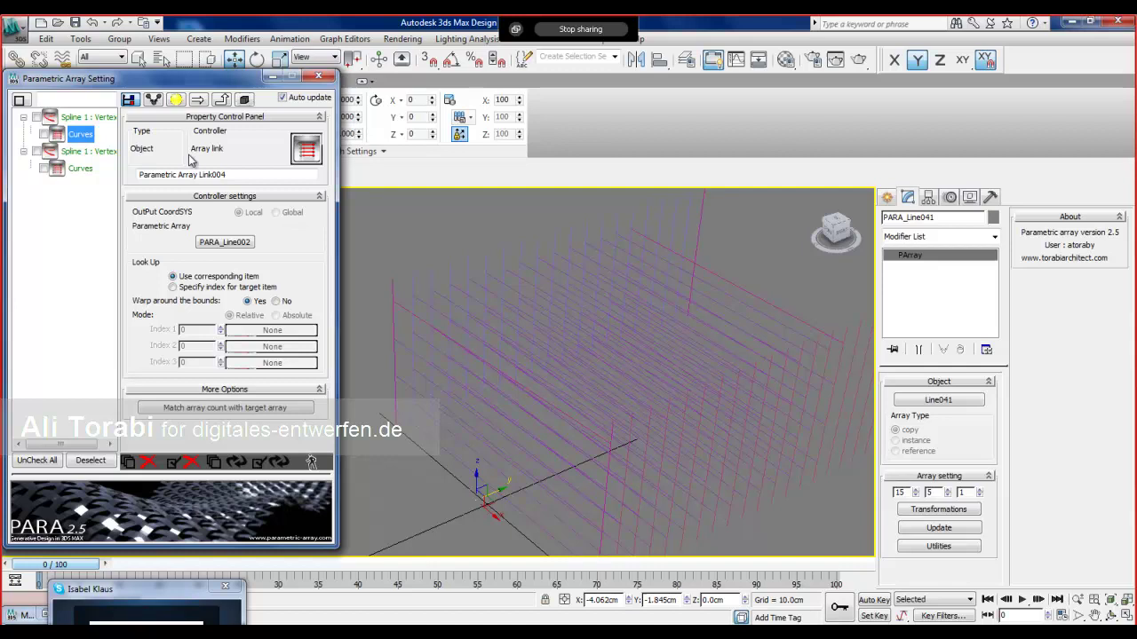
left_click(118, 118)
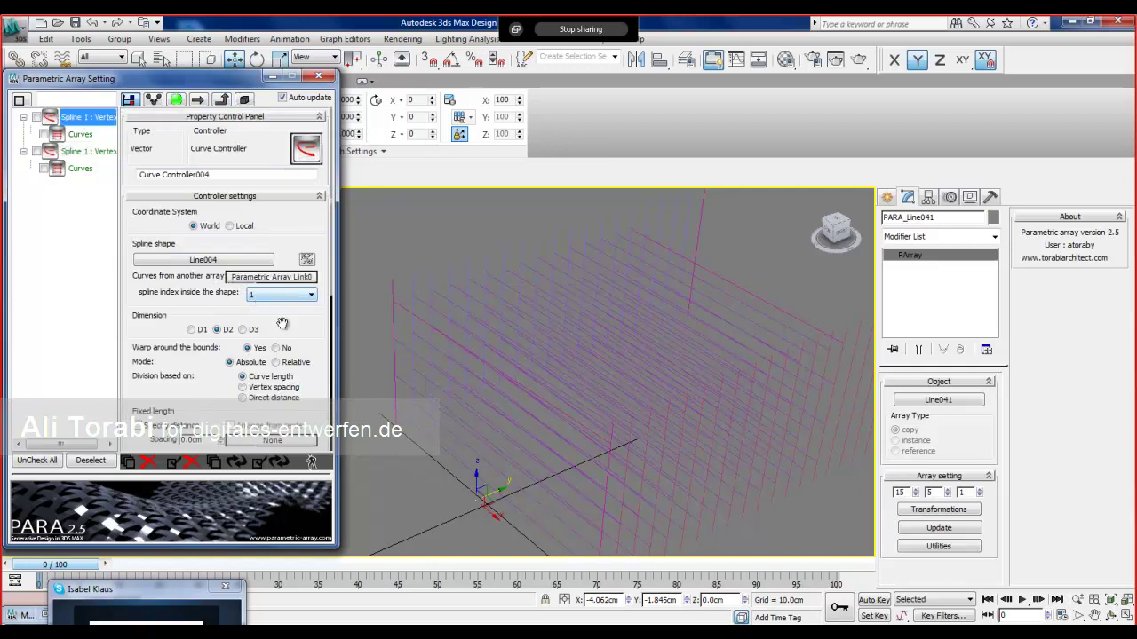
left_click(449, 300)
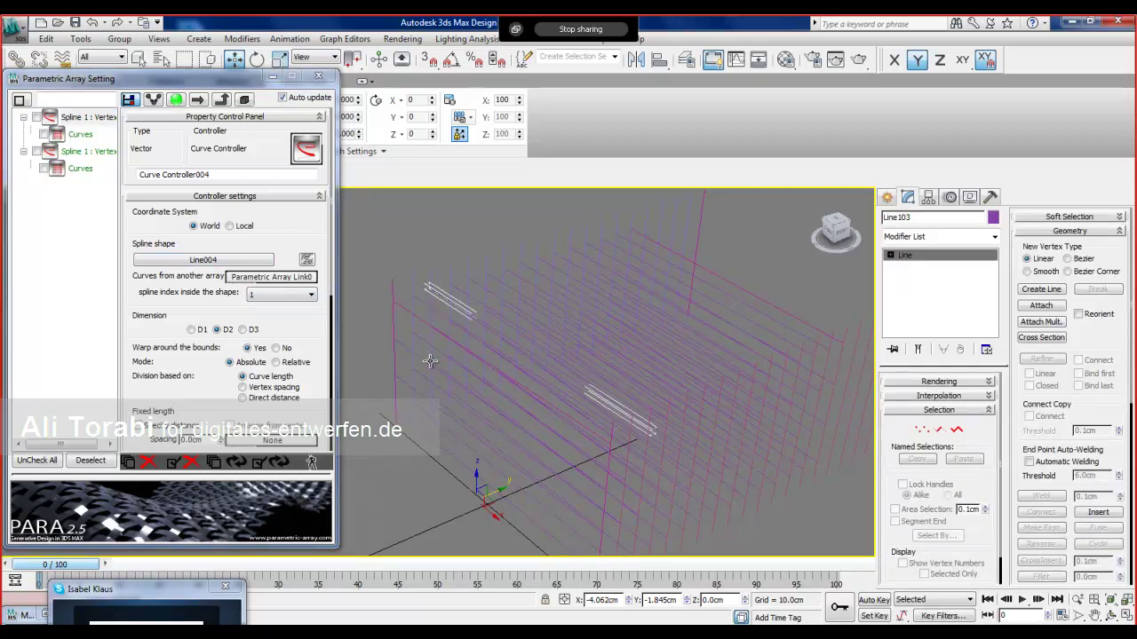
Select Line046 and set its Parametric Array Link to use a specified target index.
left_click(499, 279)
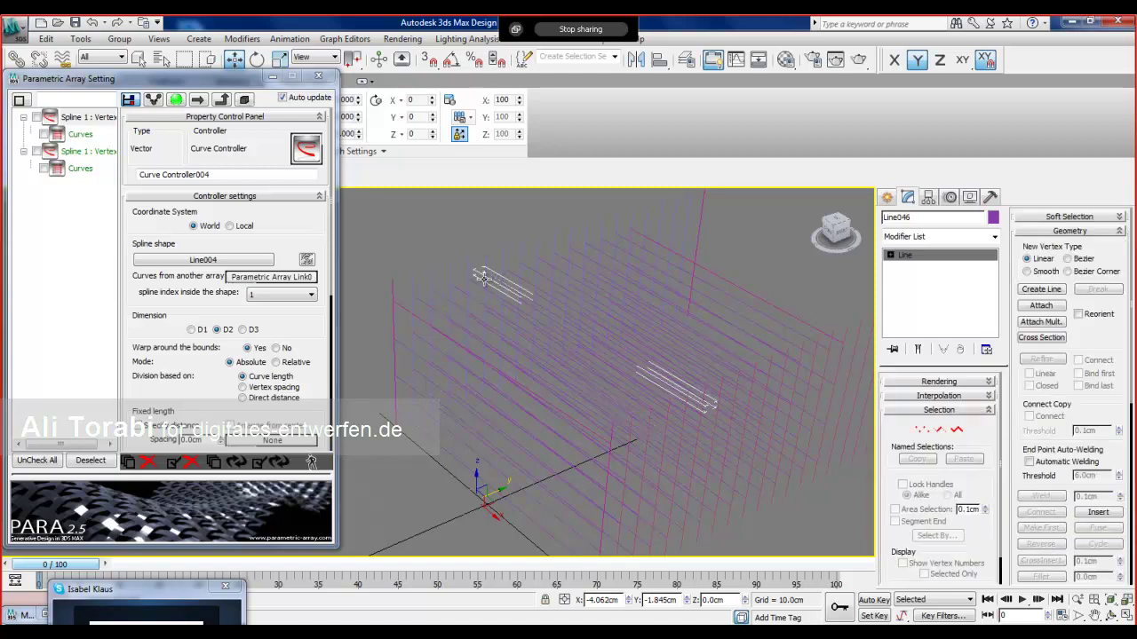
left_click(275, 277)
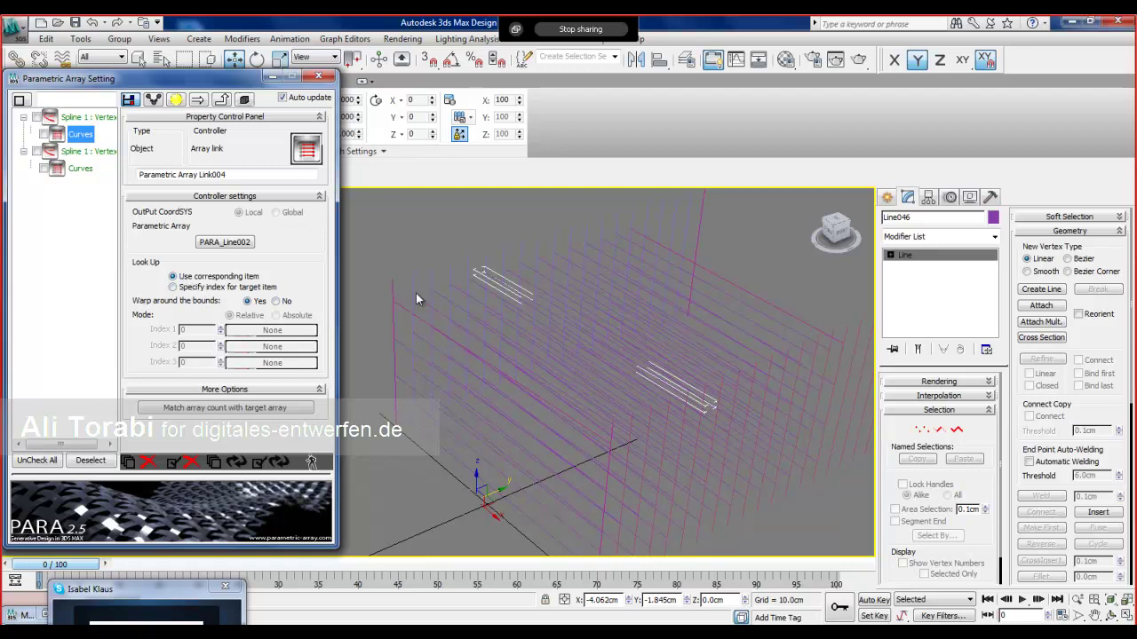
left_click(183, 287)
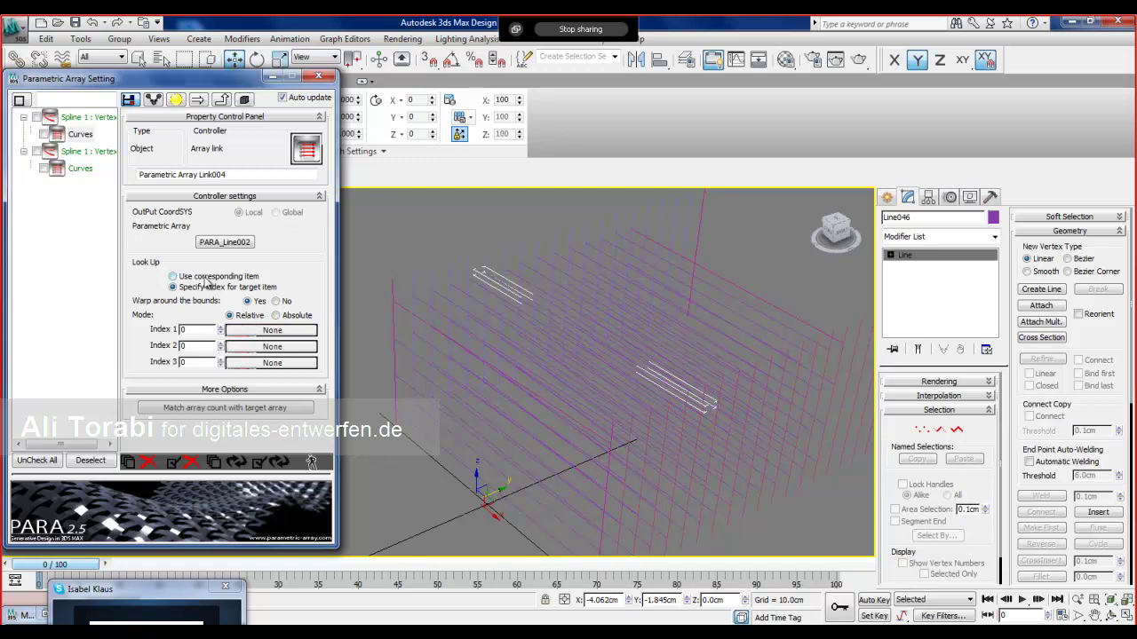
Set the link's Relative Index 1 to 2, resetting to 0 and stepping up again.
left_click(222, 328)
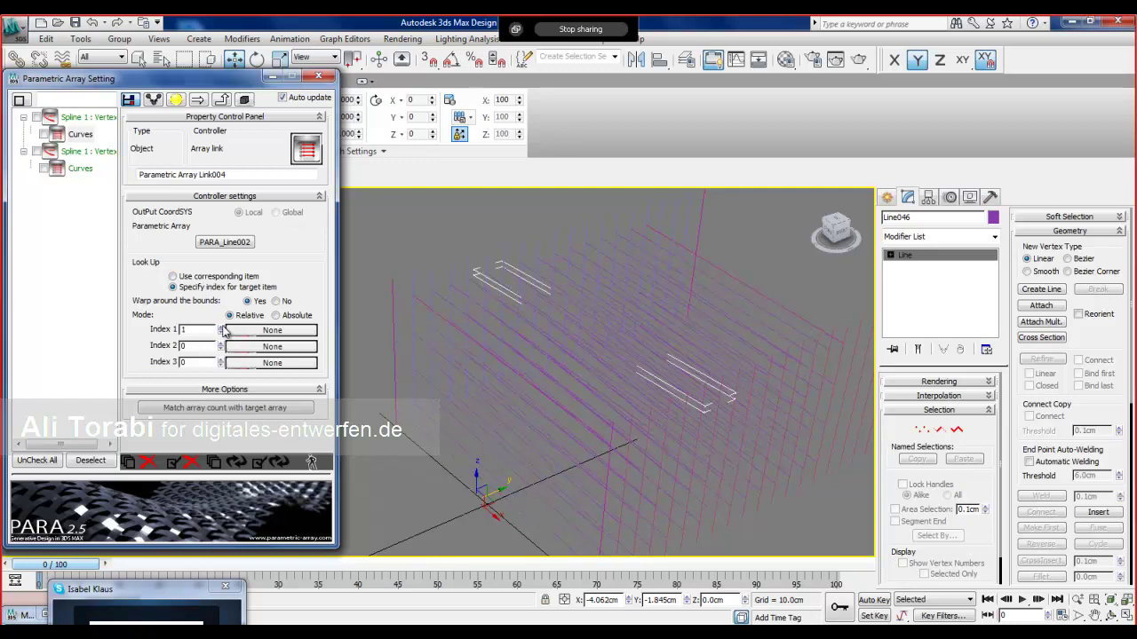
left_click(221, 326)
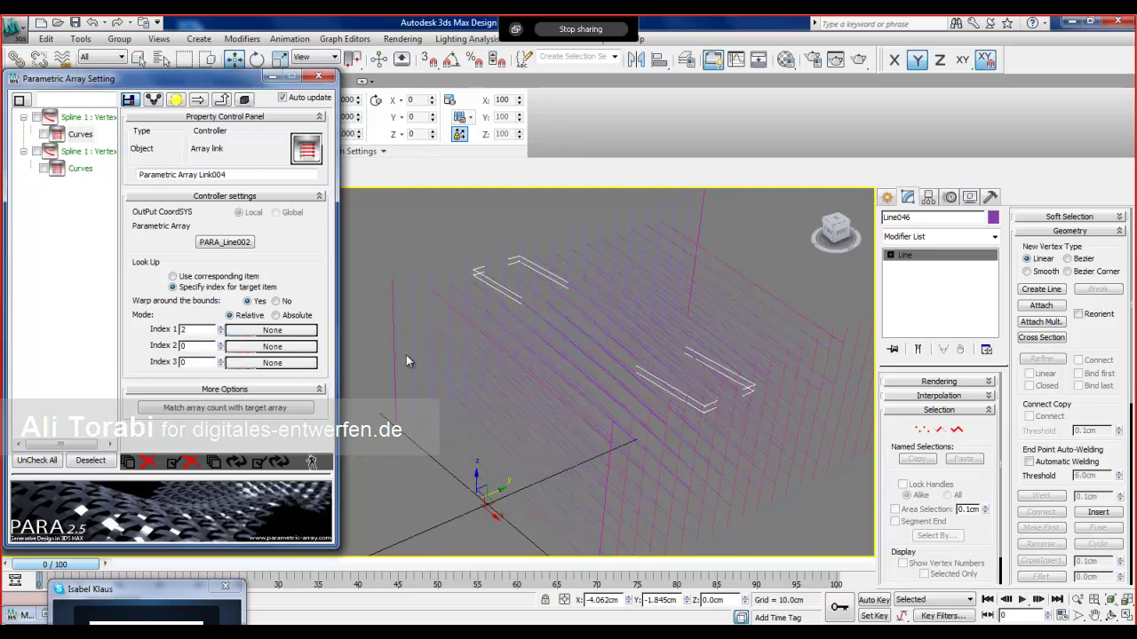
scroll(435, 356, "up", 2)
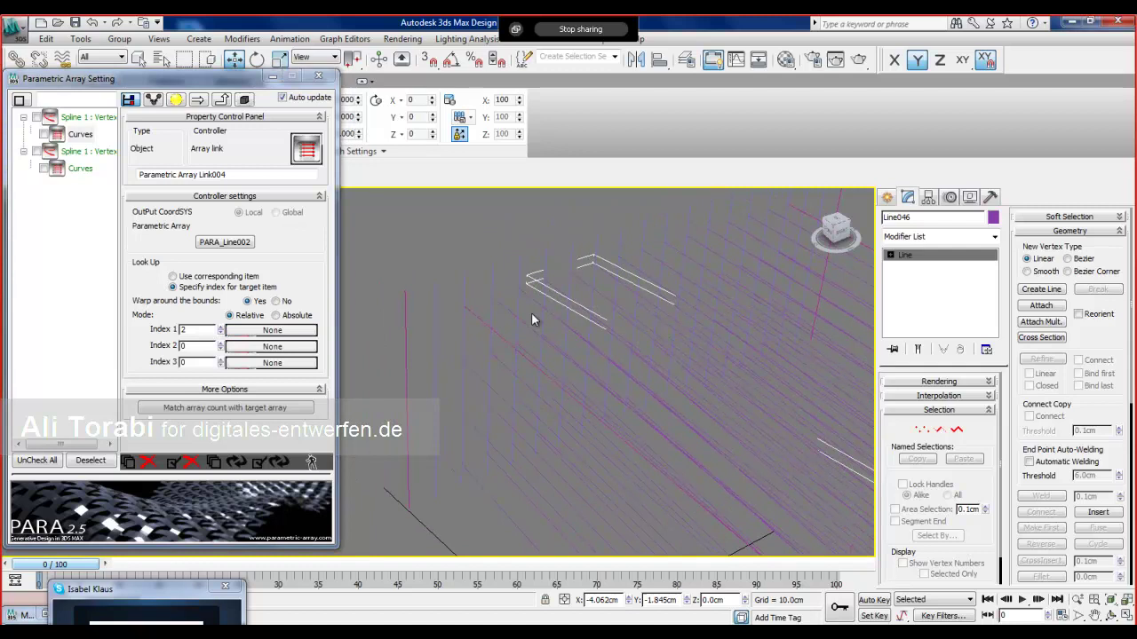
right_click(221, 333)
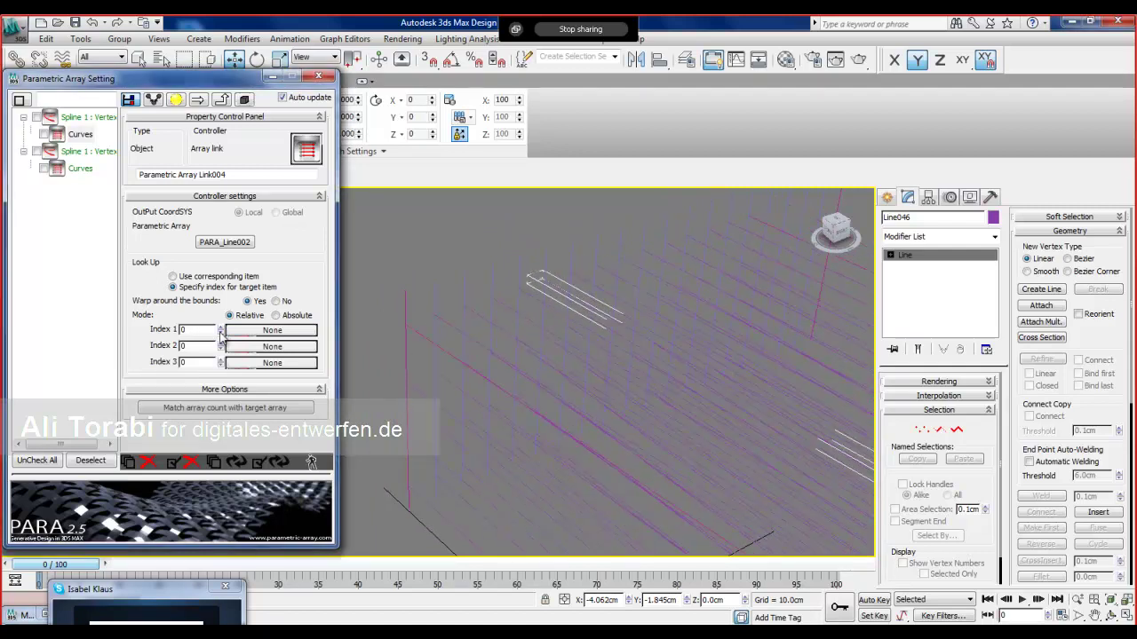
left_click(221, 327)
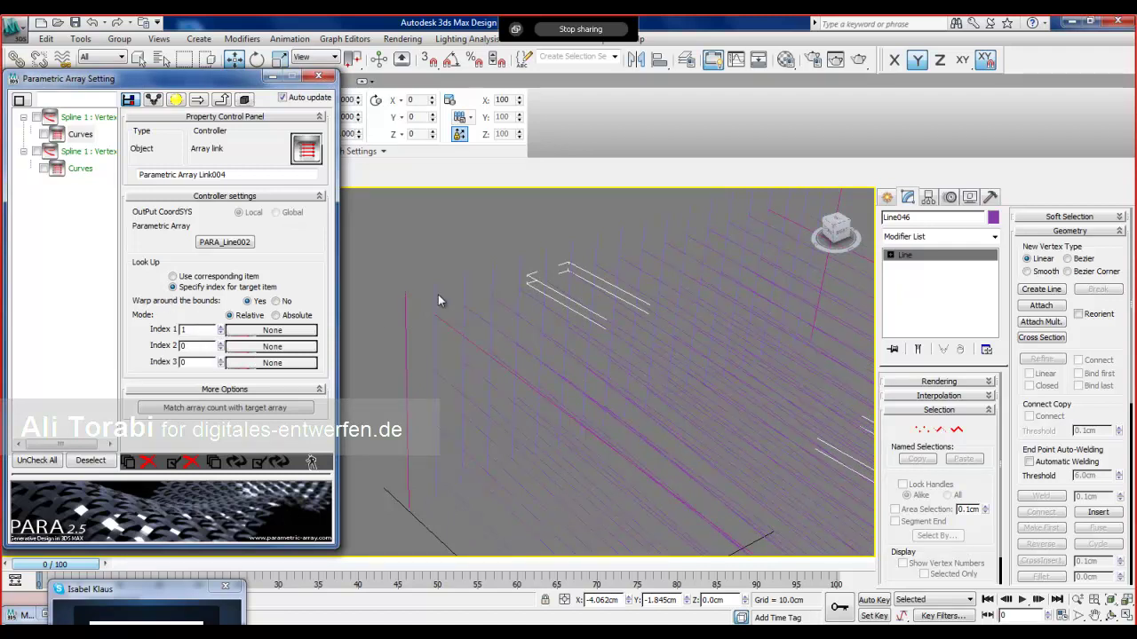
left_click(220, 328)
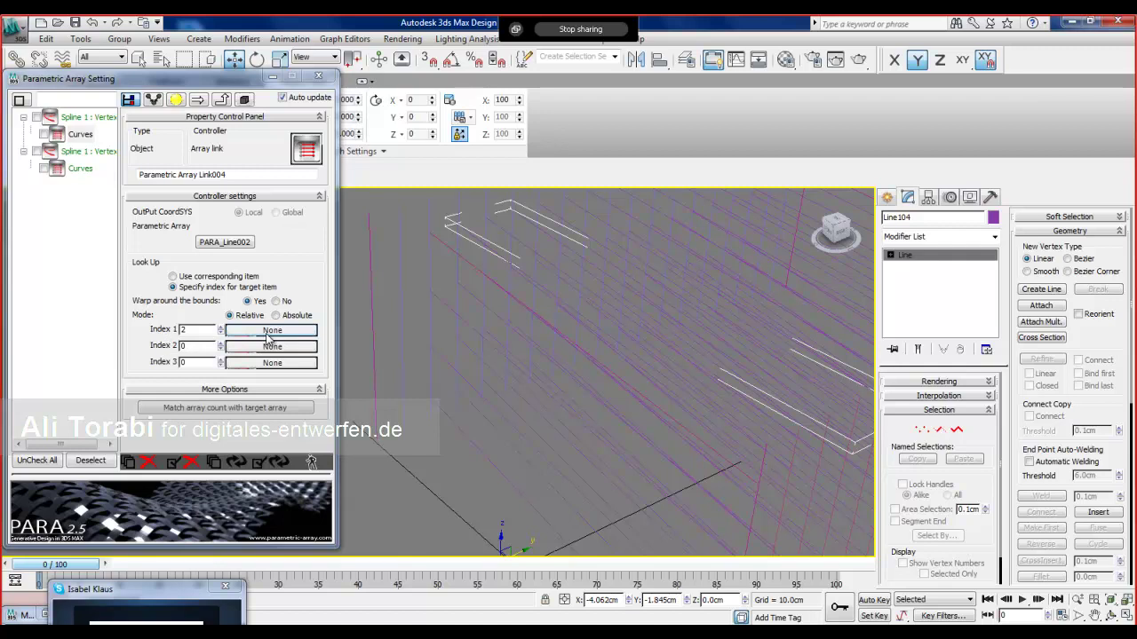
Orbit and pan the viewport to look over the re-linked grid.
scroll(540, 381, "down", 3)
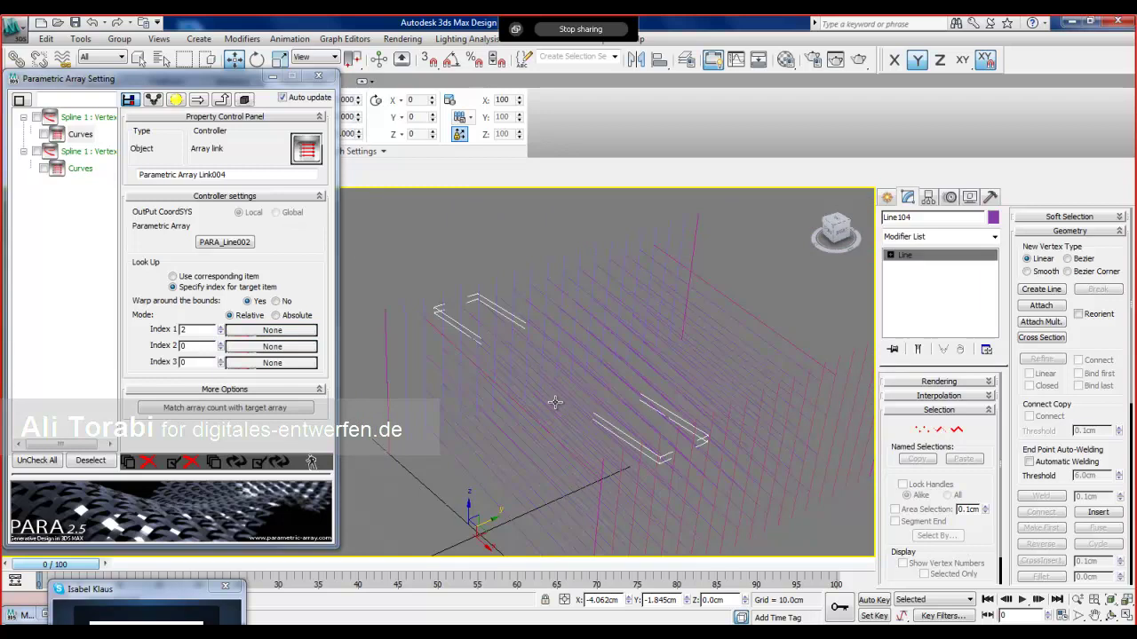
mouse_move(554, 401)
middle_mouse_down("alt")
mouse_move(565, 376)
mouse_move(573, 439)
mouse_move(561, 398)
middle_mouse_up("alt")
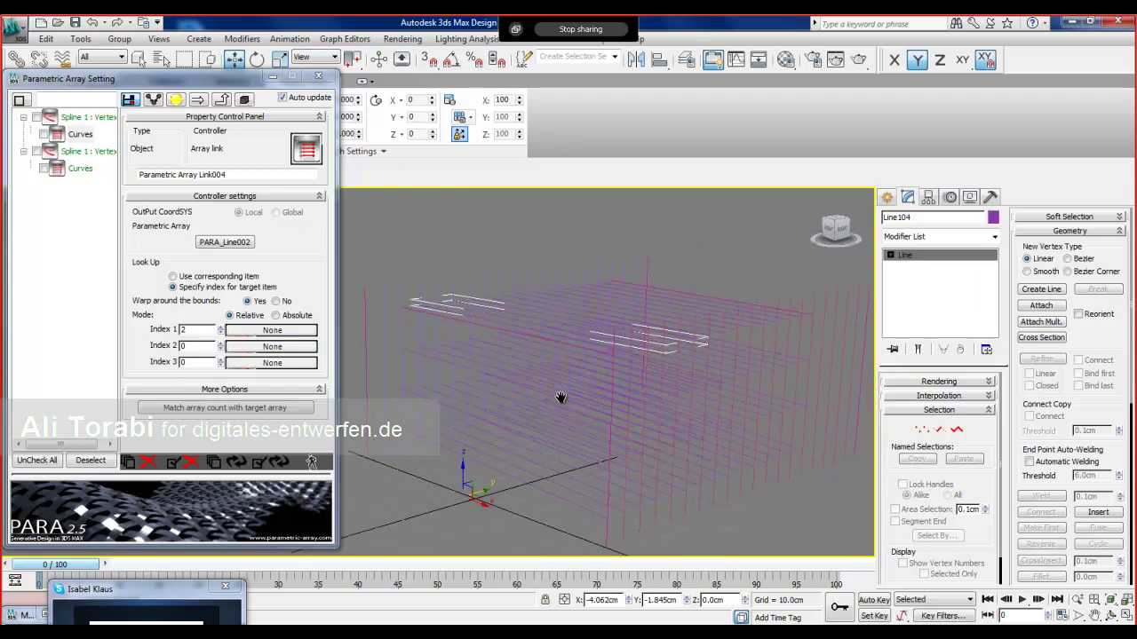
middle_click_drag(560, 417, 504, 431)
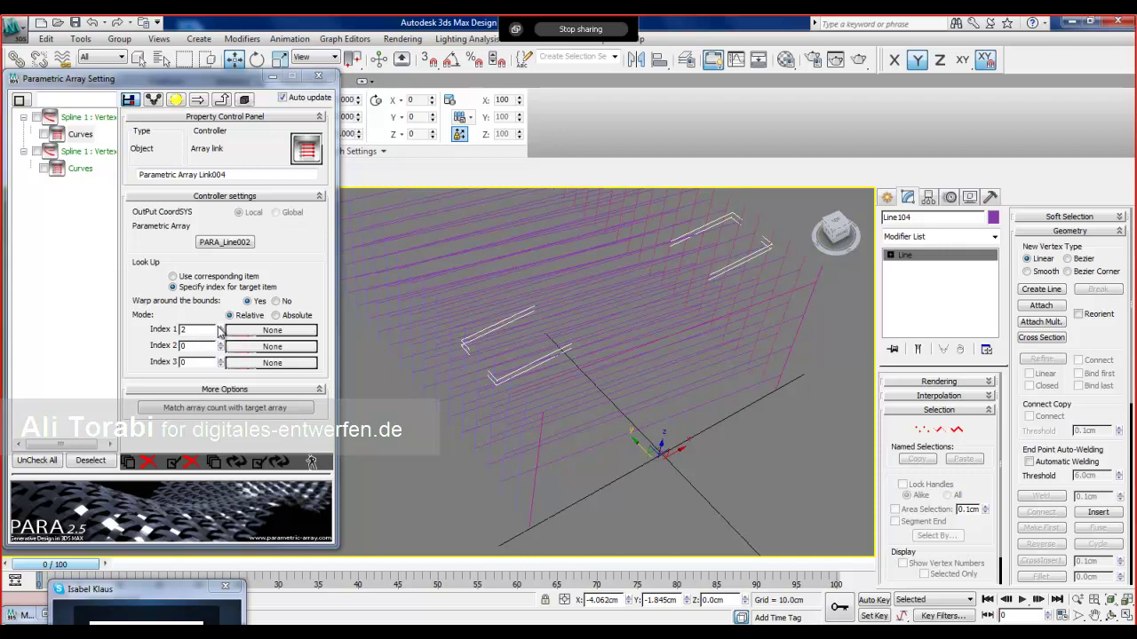
Switch Link004 to Absolute mode and step Index 1 up to 4.
left_click(285, 318)
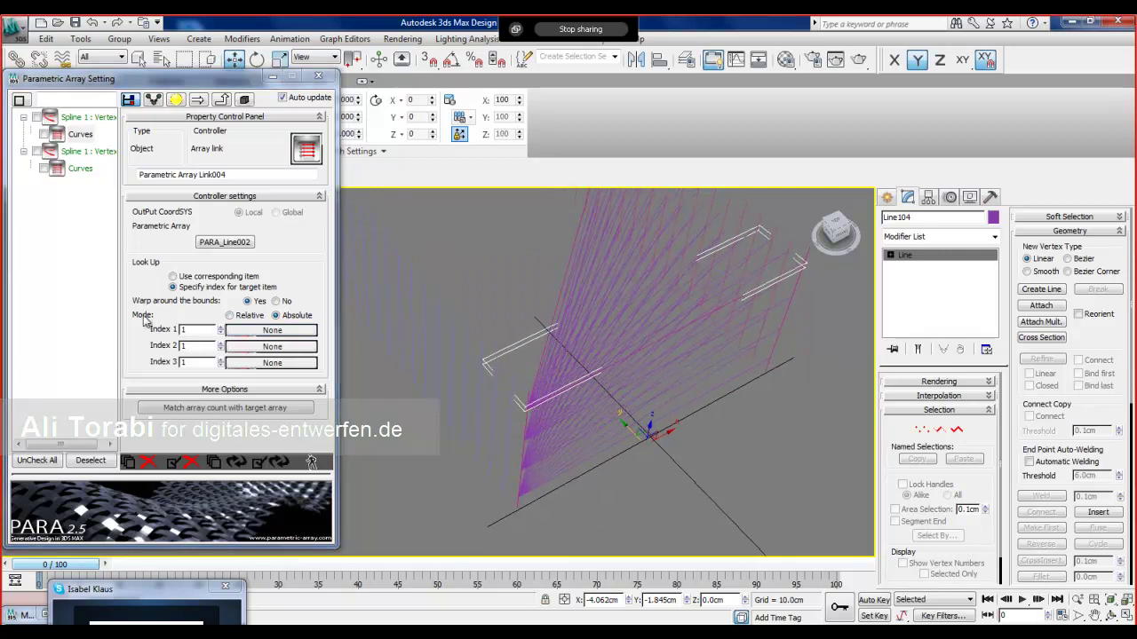
middle_click_drag(620, 307, 607, 340)
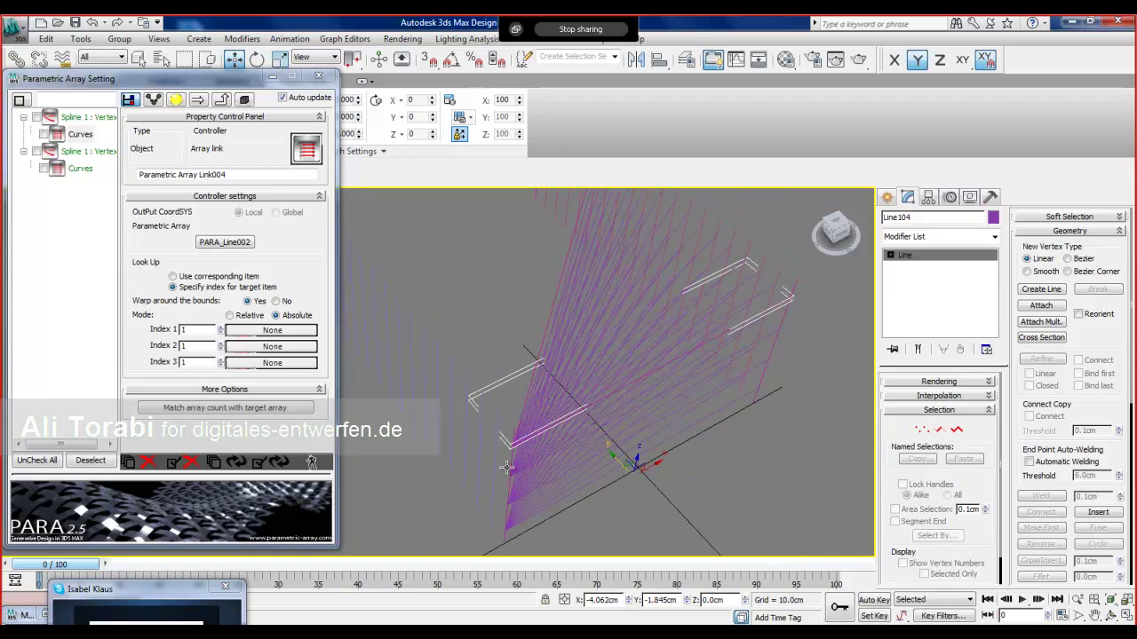
left_click(220, 327)
left_click(220, 327)
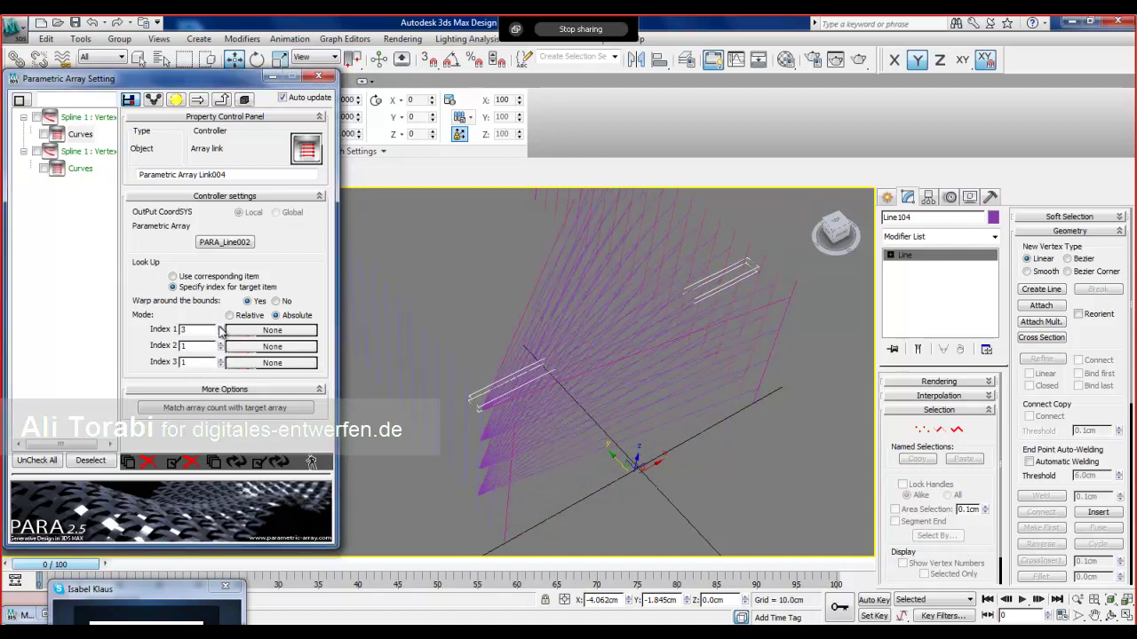
left_click(221, 327)
left_click(220, 327)
Raise the second vertex Curve Controller's Local Offset from 0.54 to 0.94.
left_click(220, 327)
left_click(221, 327)
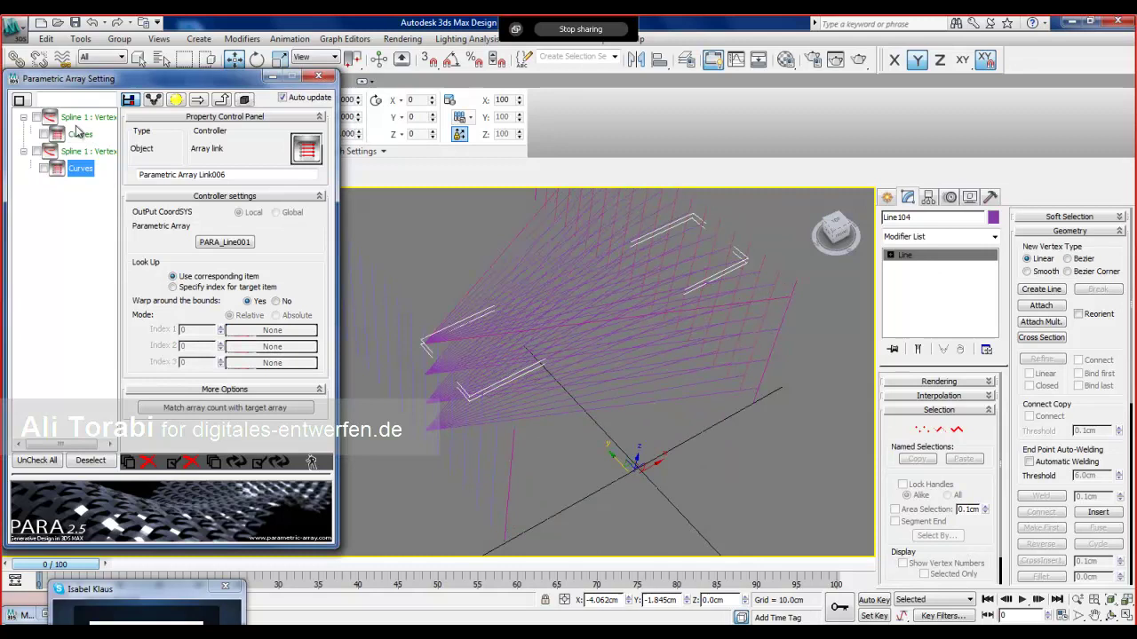
left_click(78, 124)
scroll(156, 378, "down", 5)
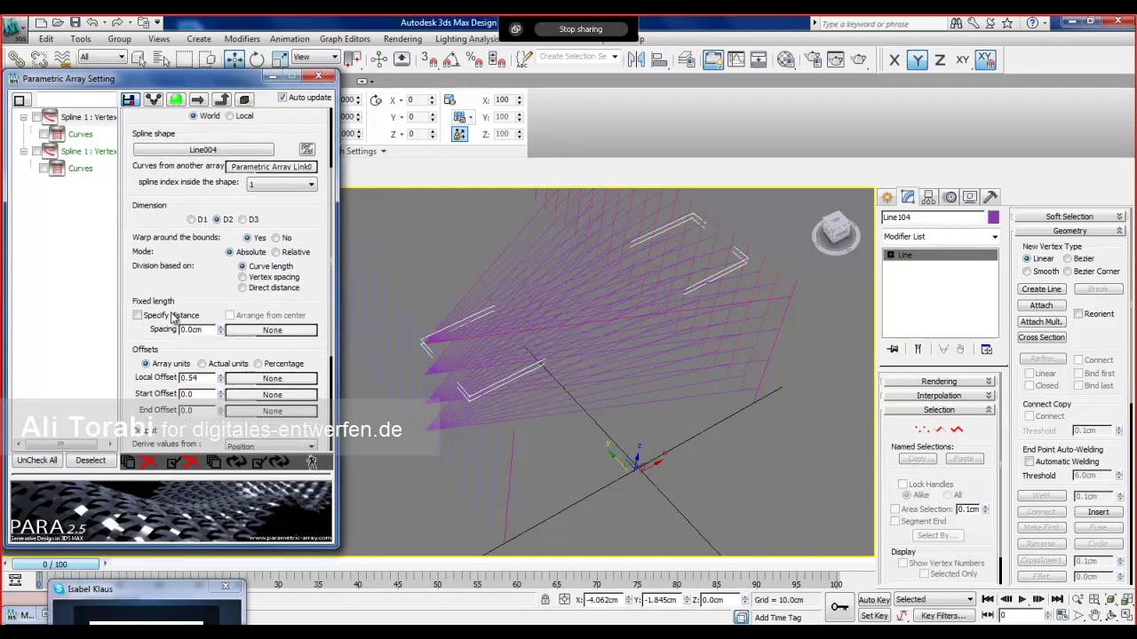
left_click_drag(220, 377, 227, 354)
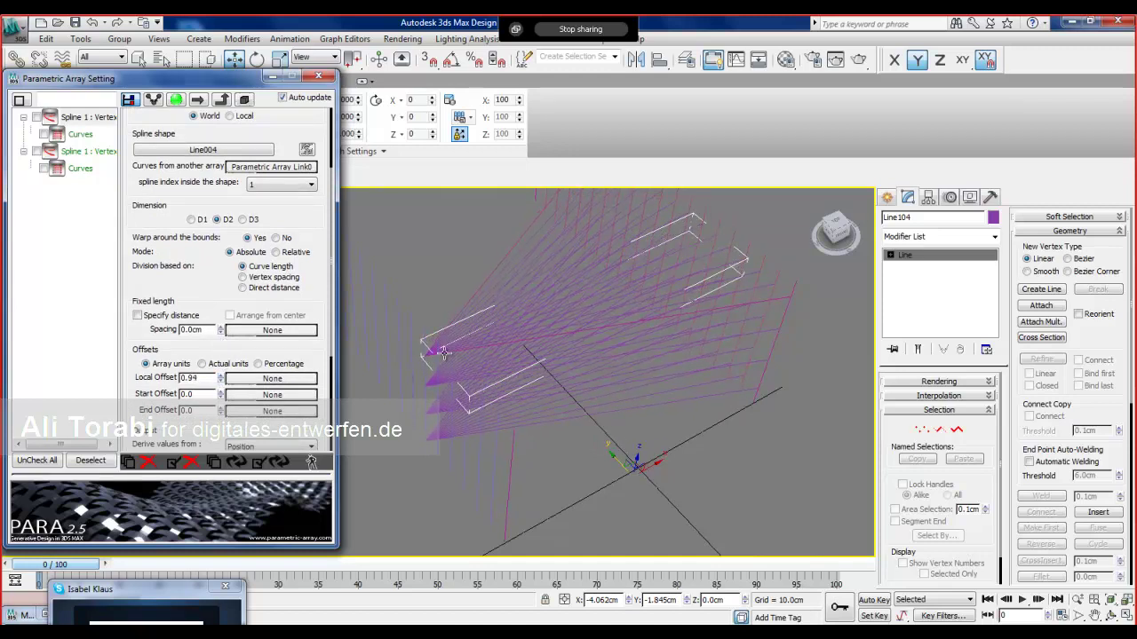